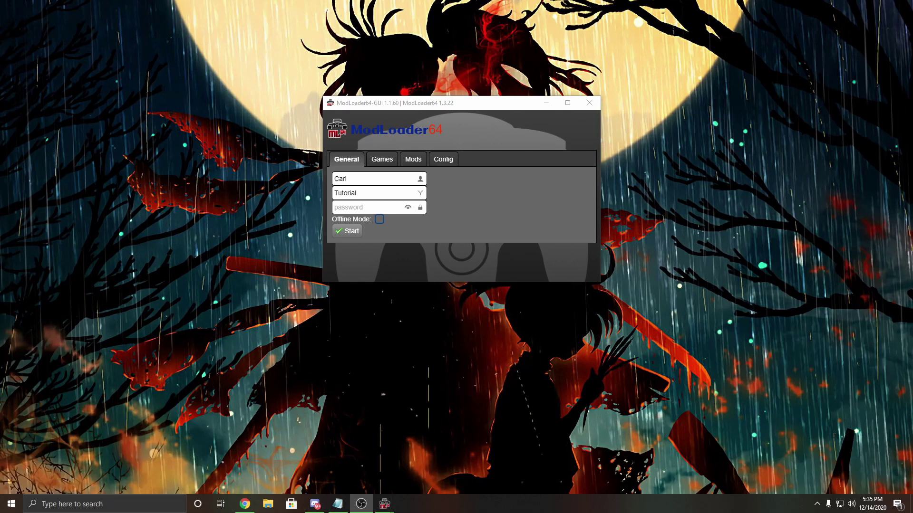
Try to start the game in ModLoader64 without selecting a ROM, and dismiss the crash dialog.
click(343, 231)
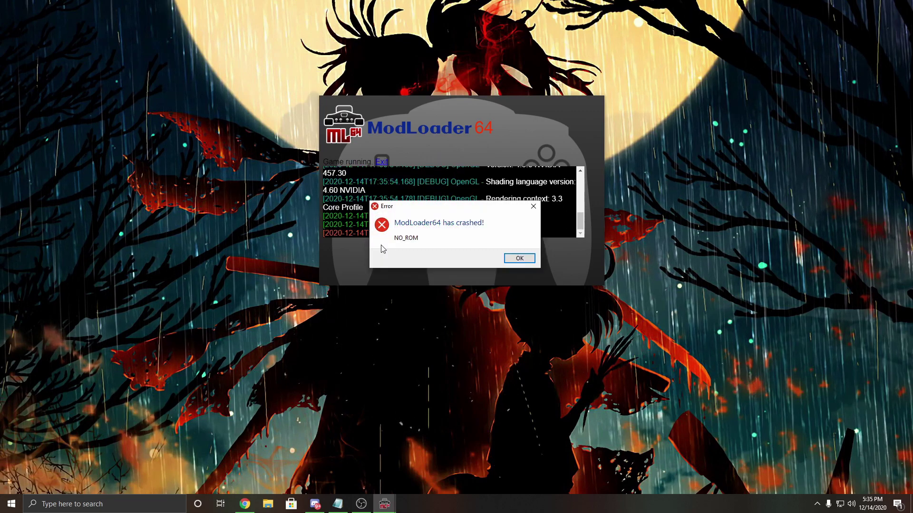
click(519, 258)
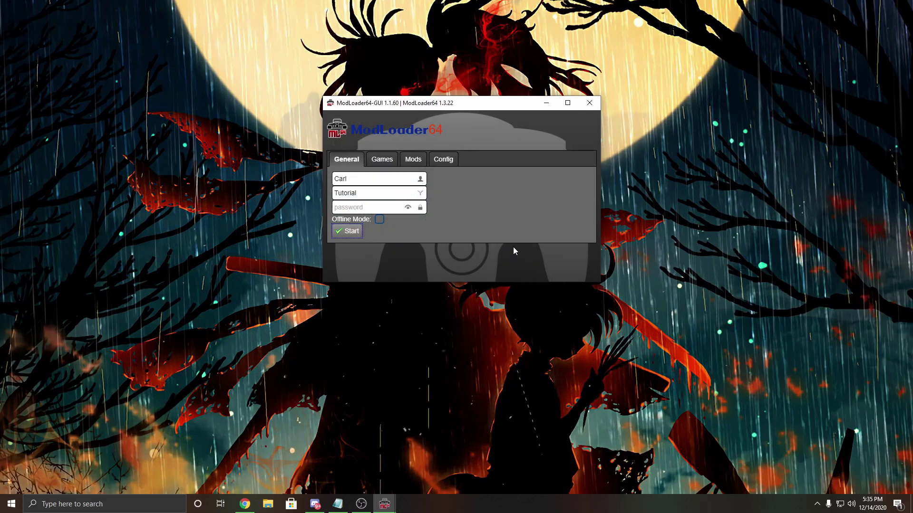
Enable the ROM "Legend of Zelda, The - Ocarina of Time.n64", launch the game as a test, and close its window.
click(380, 159)
click(354, 208)
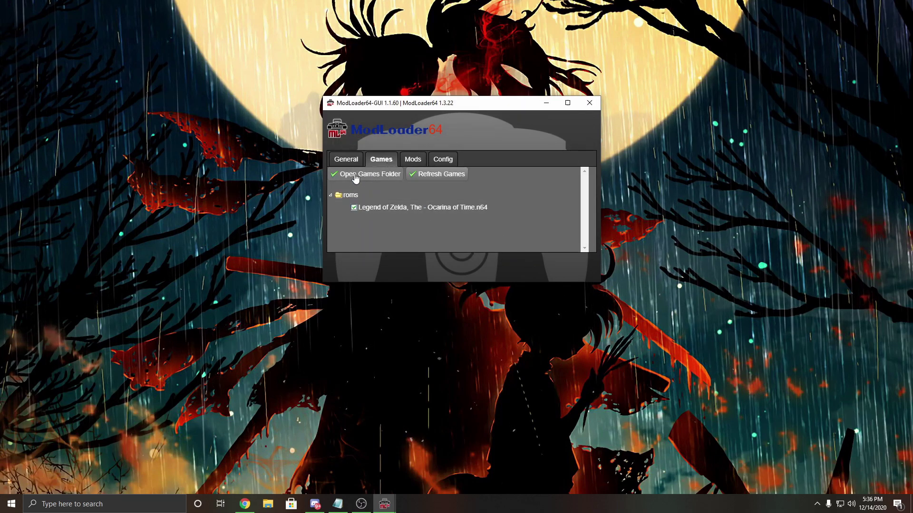
click(346, 159)
click(348, 229)
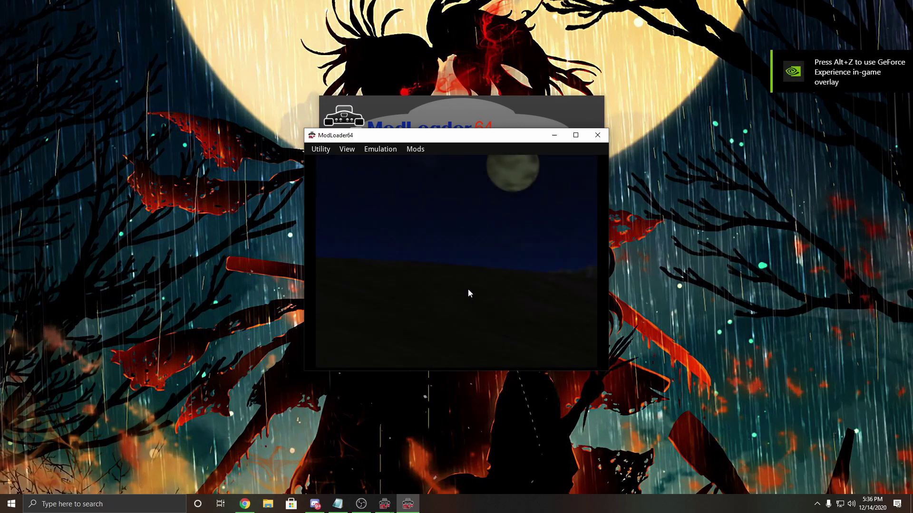
click(597, 136)
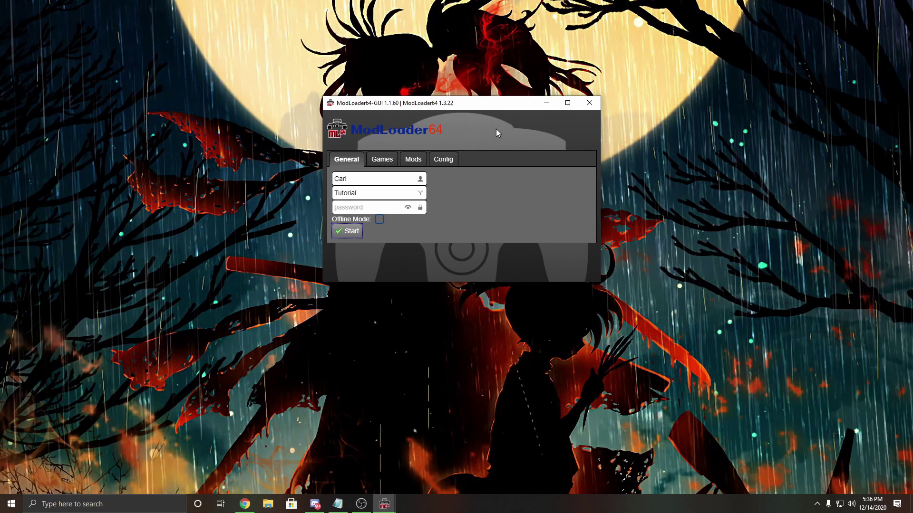
Examine the ROM file in Modloader64 > modloader64-gui-1.1.60-ia32-win > ModLoader > roms, using File Explorer.
drag(495, 106, 508, 263)
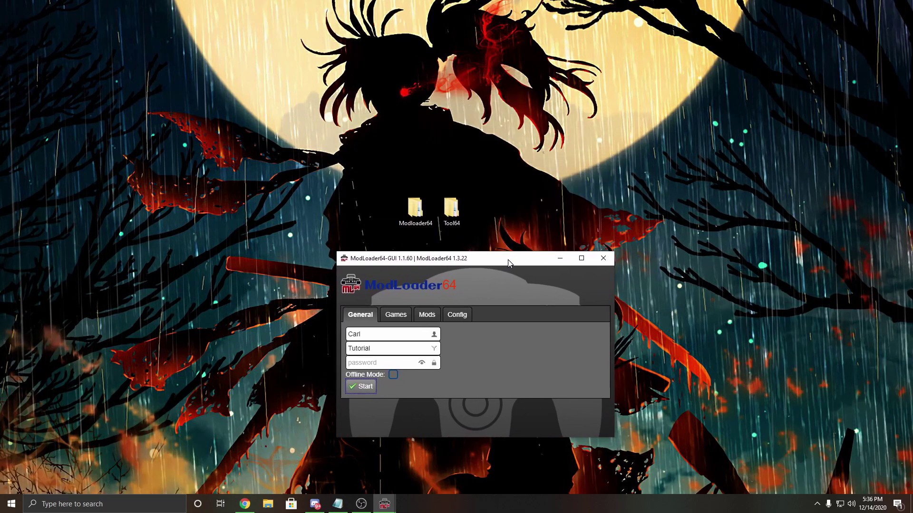
double_click(415, 208)
double_click(453, 171)
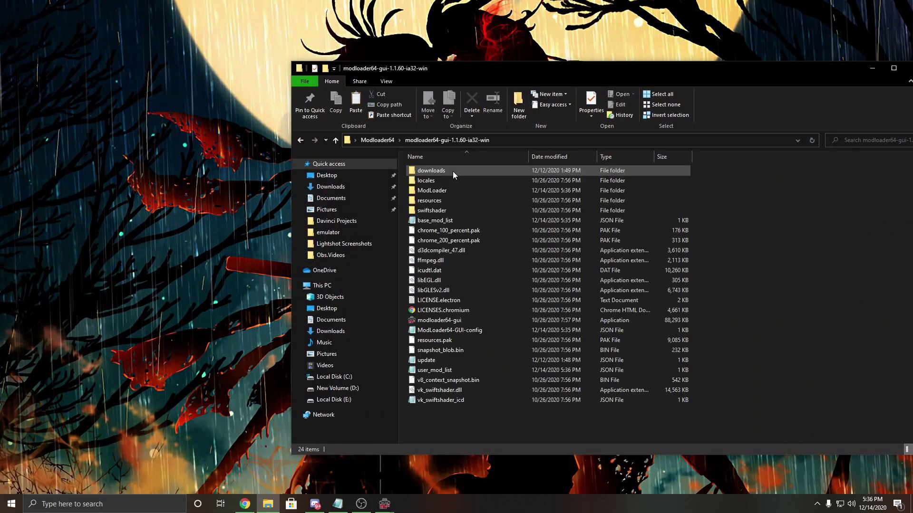
double_click(450, 192)
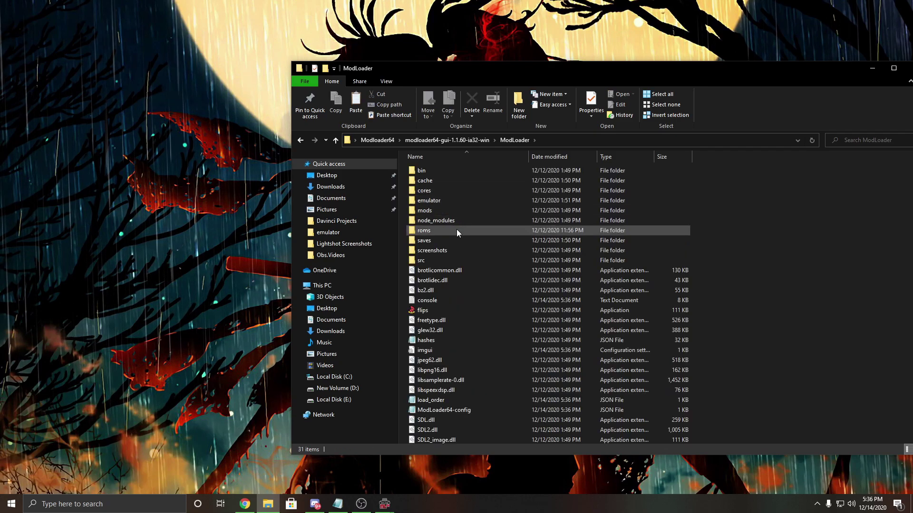
double_click(456, 230)
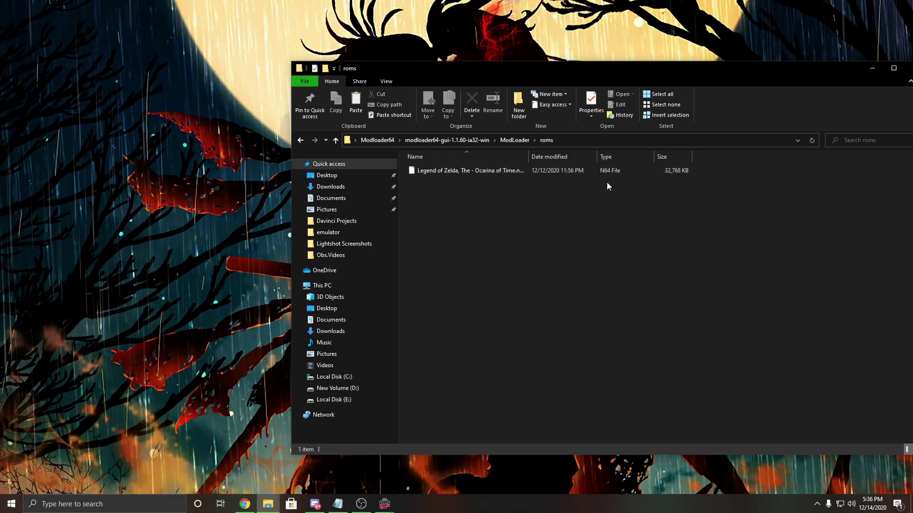
click(867, 68)
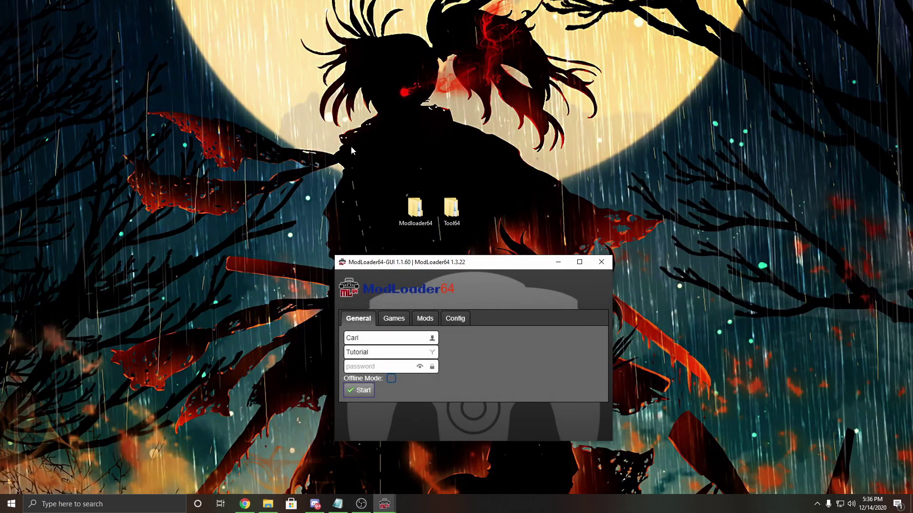
Switch to Chrome and download Tool64_v1.11.zip from the Zophar's Domain page in the tool64 search results.
key(alt+Tab)
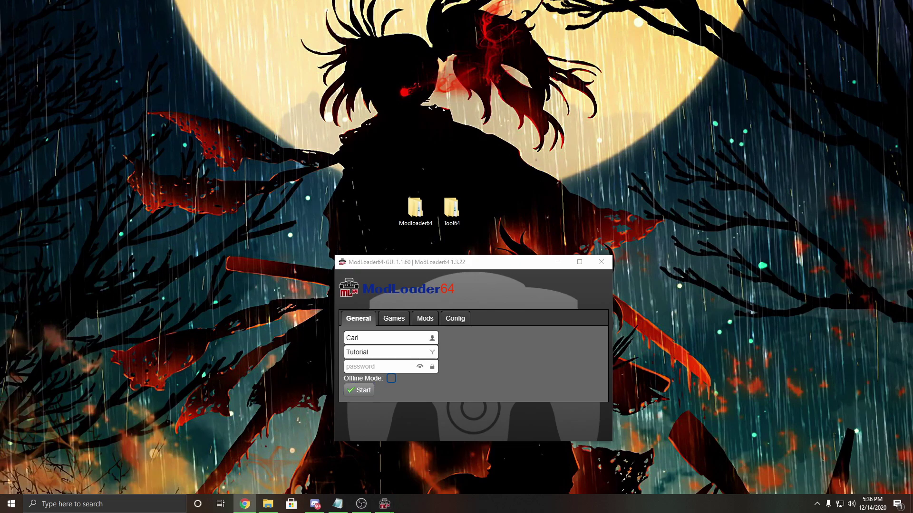
key(super+Up)
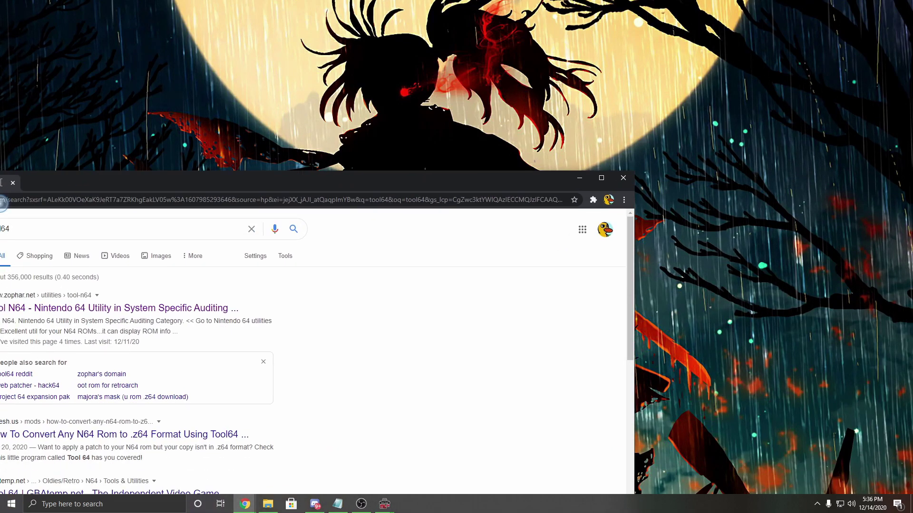
drag(1, 183, 151, 1)
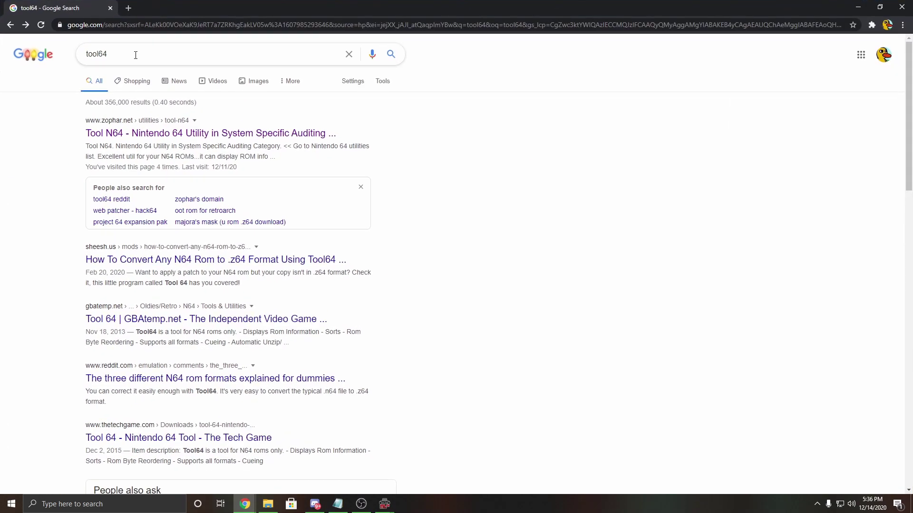
click(159, 139)
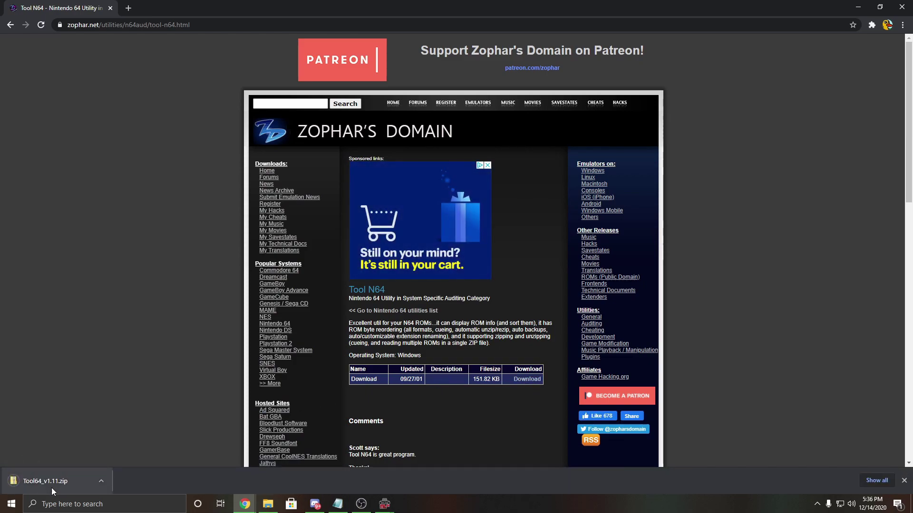
click(866, 6)
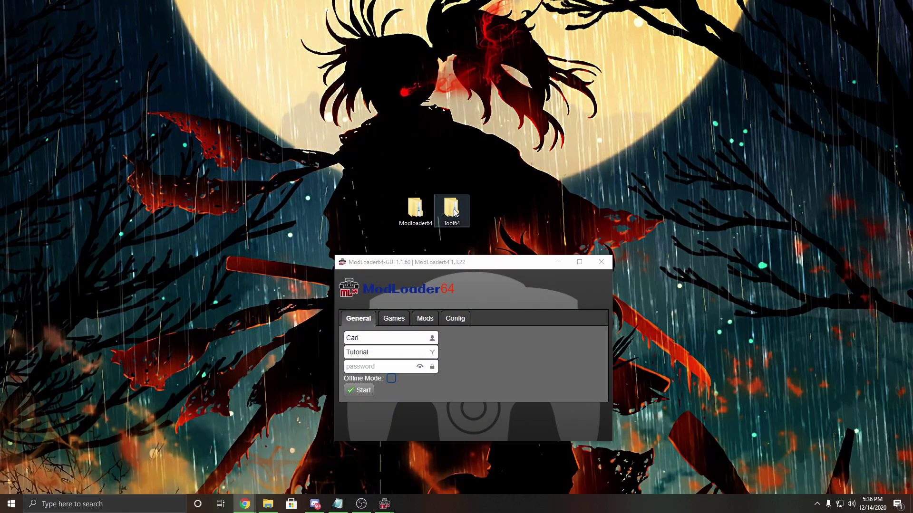
Launch the tool64 application from the Tool64_v1.11 folder inside the desktop's Tool64 folder.
double_click(457, 212)
double_click(446, 184)
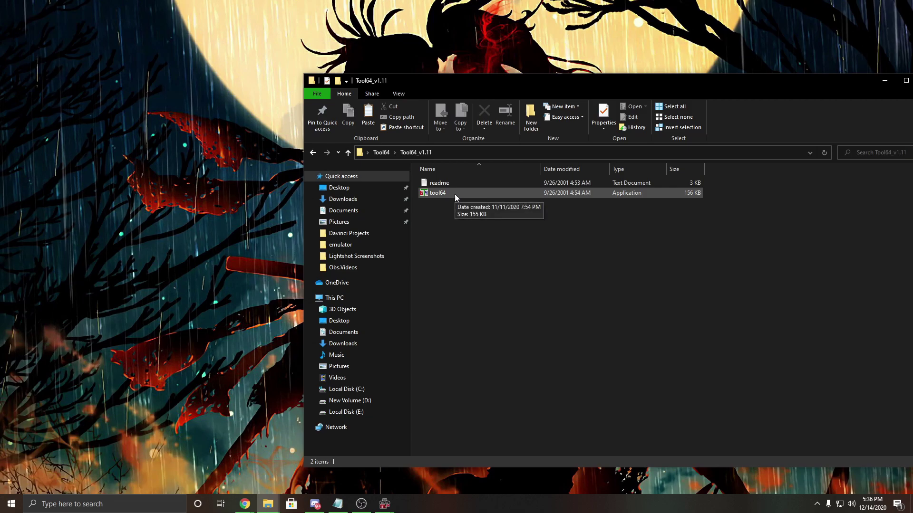
double_click(454, 194)
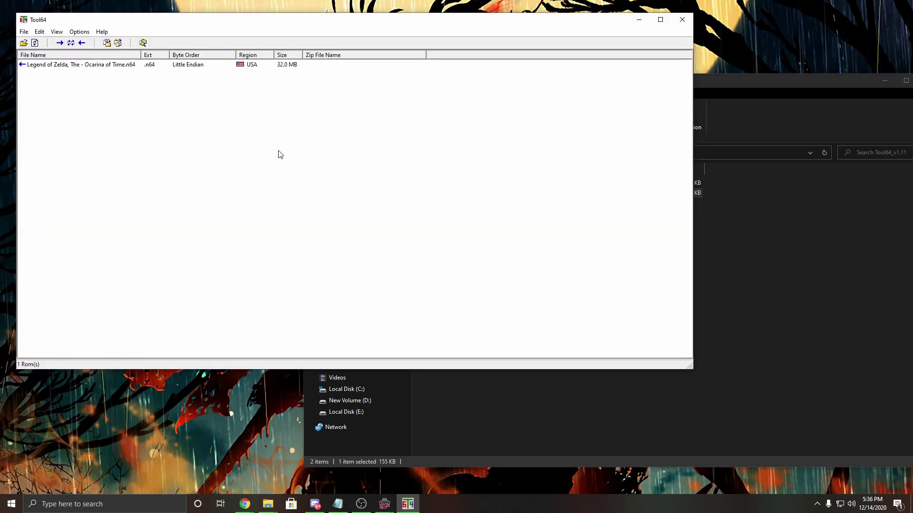
Load the ROM folder Modloader64 > modloader64-gui-1.1.60-ia32-win > ModLoader > roms into Tool64.
click(27, 31)
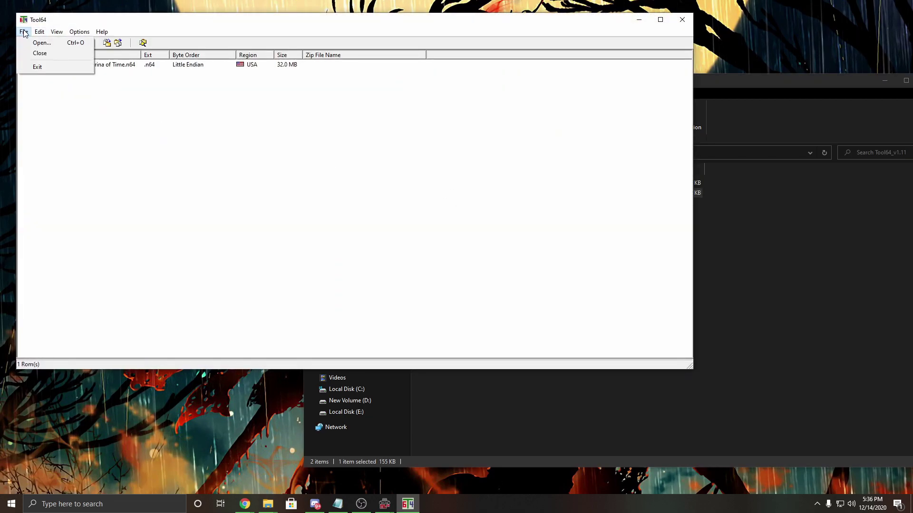
click(31, 42)
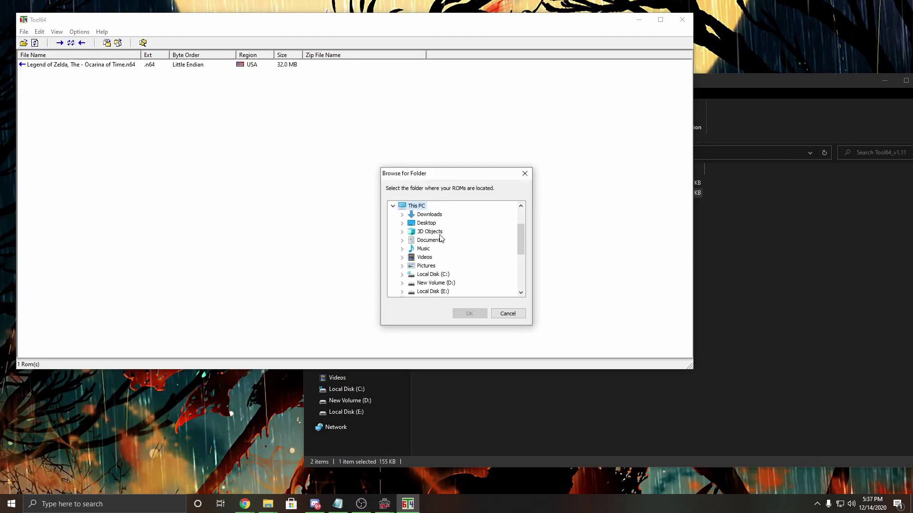
scroll(441, 238, down, 5)
click(393, 240)
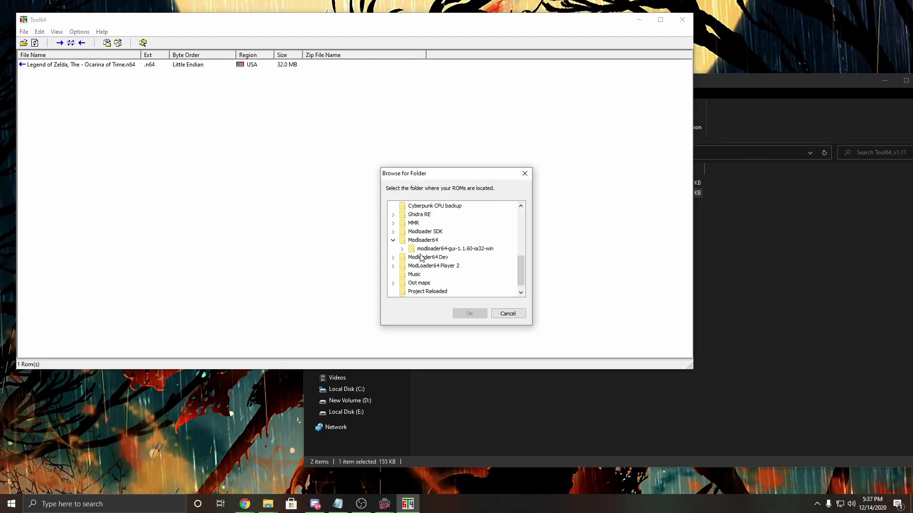
click(402, 249)
scroll(426, 268, down, 1)
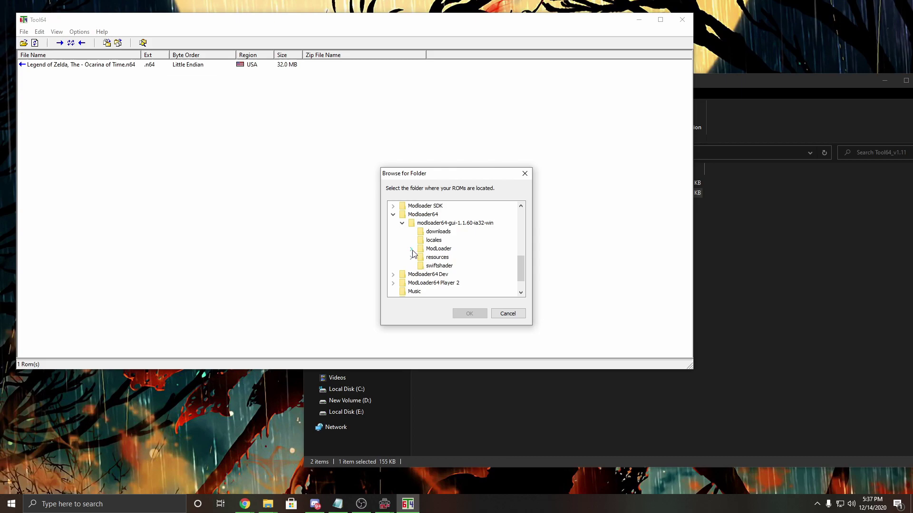
click(412, 249)
click(441, 240)
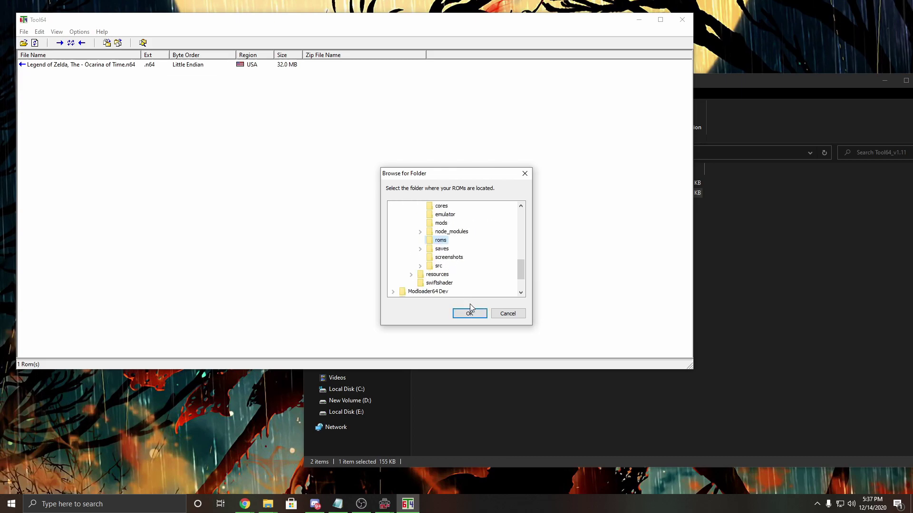
click(469, 312)
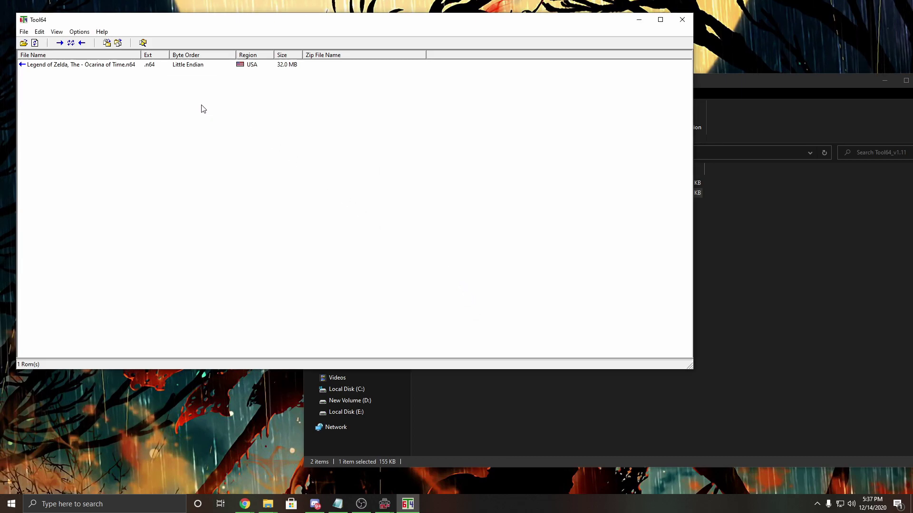
Convert the Ocarina of Time ROM to Big Endian .z64 format, and close Tool64 and its folder window.
click(64, 65)
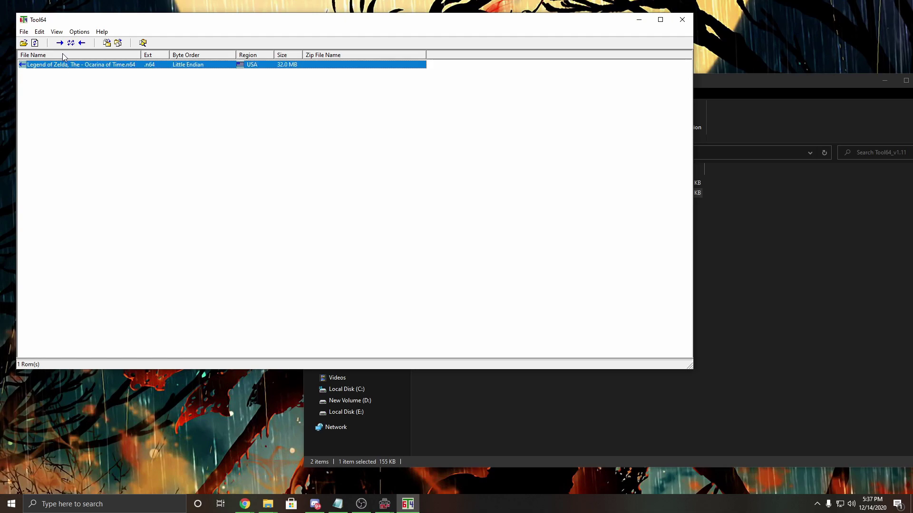
click(59, 42)
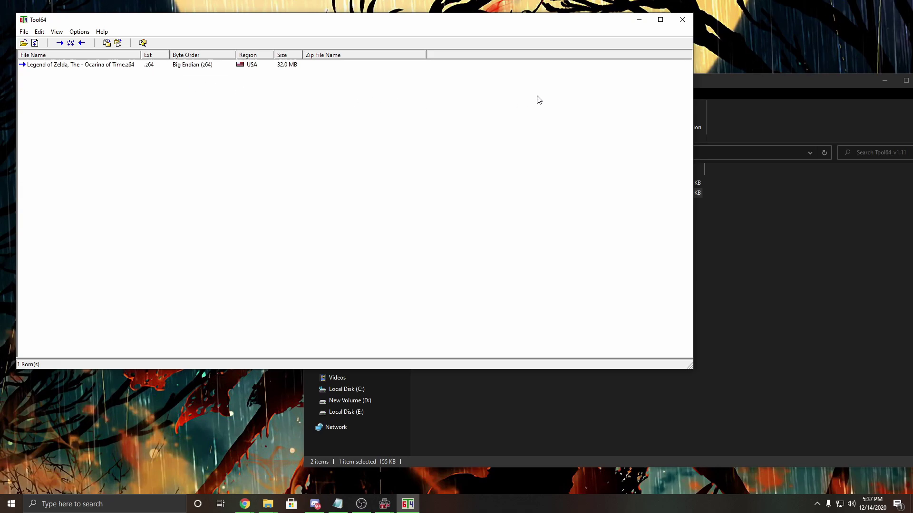
click(682, 19)
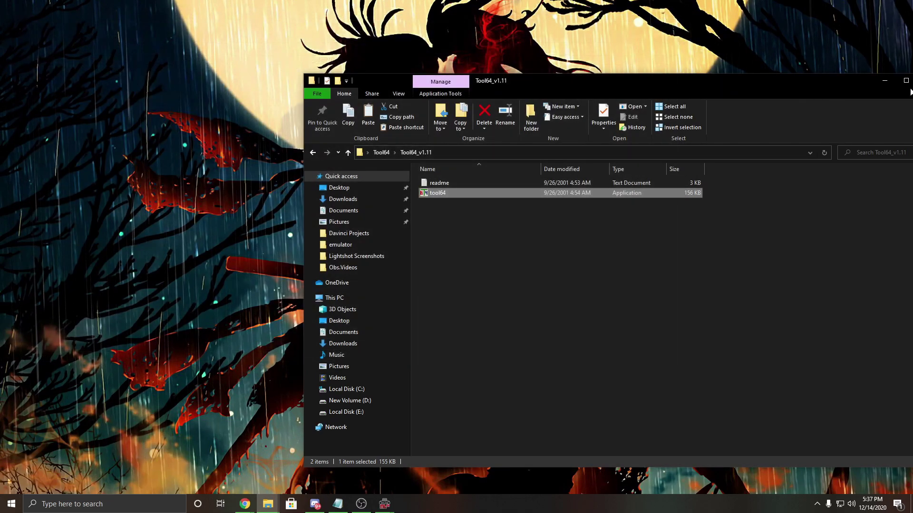
key(alt+F4)
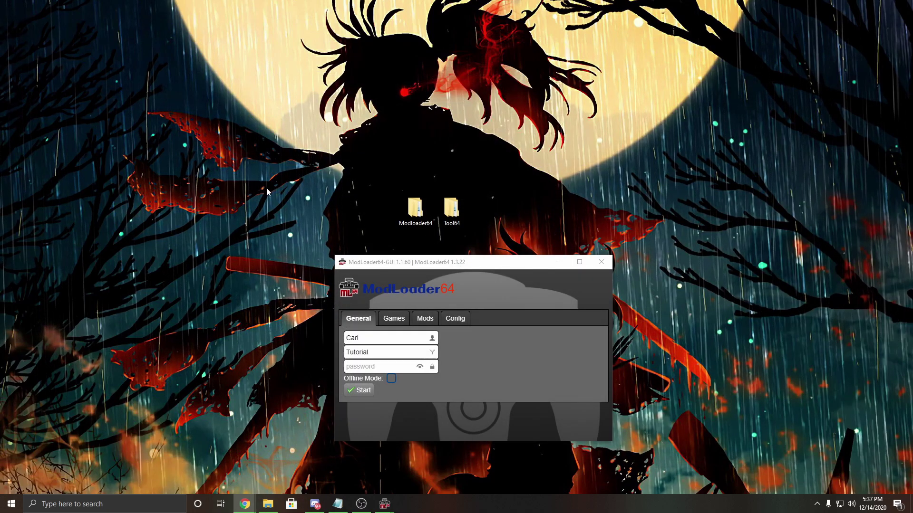
Switch to Chrome with ootrandomizer.com and open the Stable v6.0 generator.
key(alt+Tab)
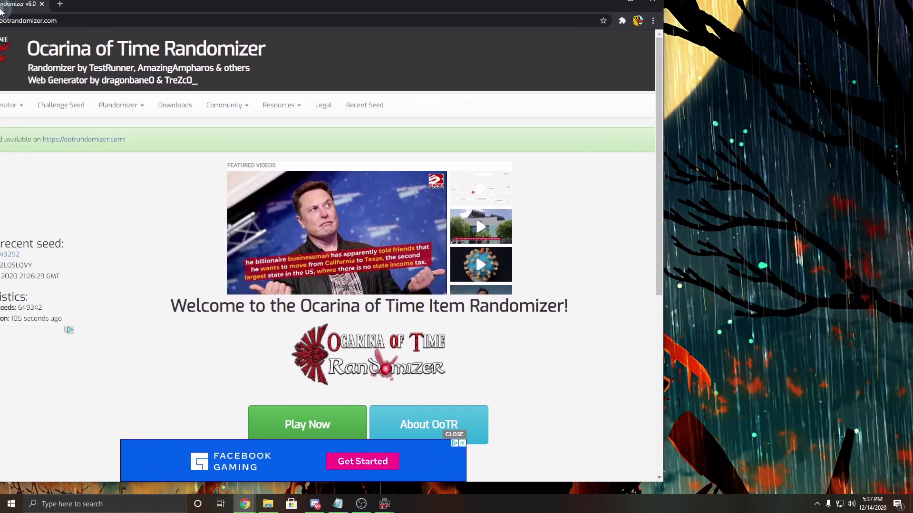
drag(0, 12, 209, 2)
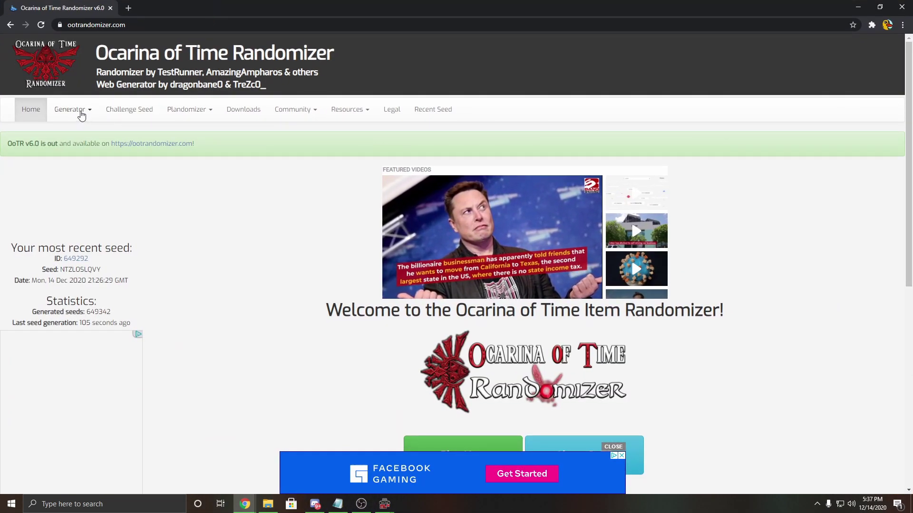
click(82, 114)
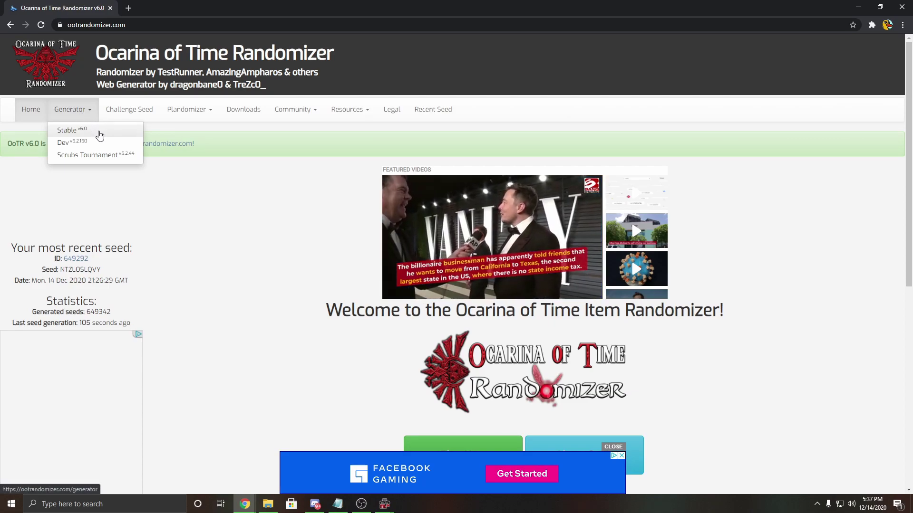
click(99, 132)
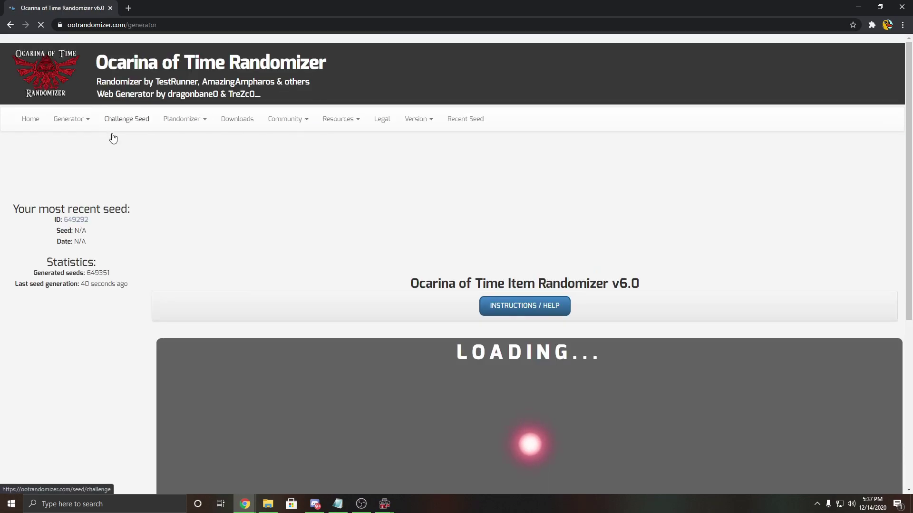
Choose Hell Mode as the settings preset for the randomizer seed.
scroll(219, 192, down, 4)
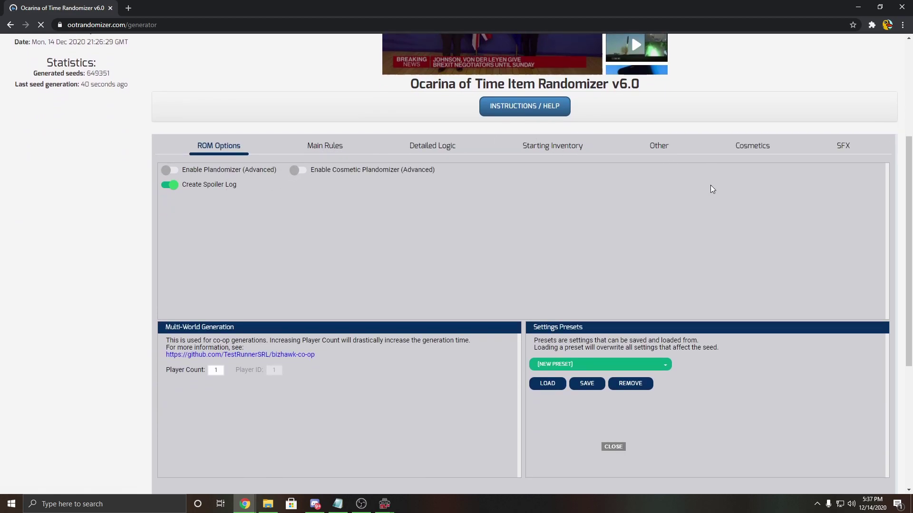
scroll(665, 227, down, 1)
scroll(665, 227, down, 1)
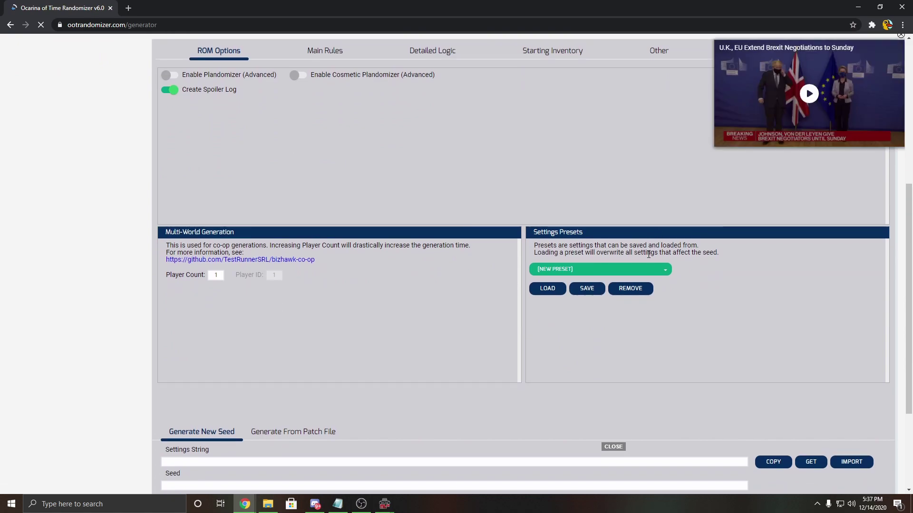
click(666, 275)
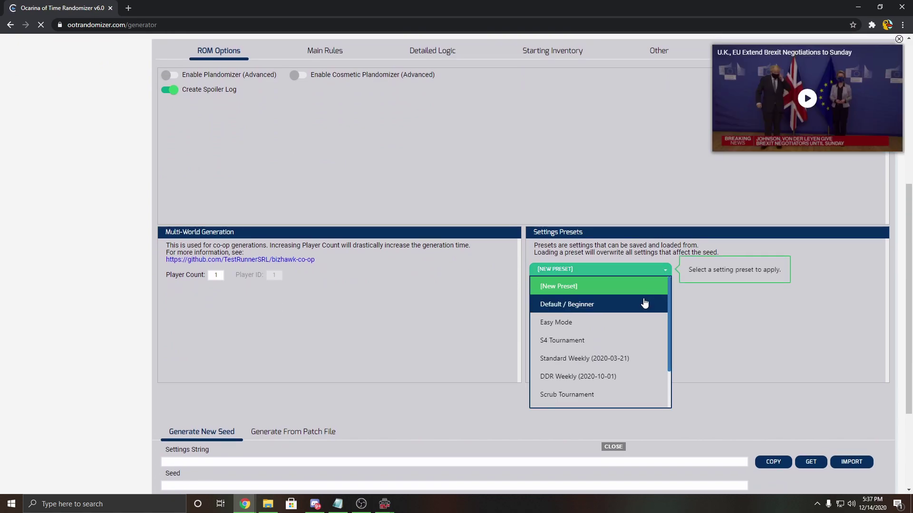
scroll(643, 304, down, 2)
click(632, 380)
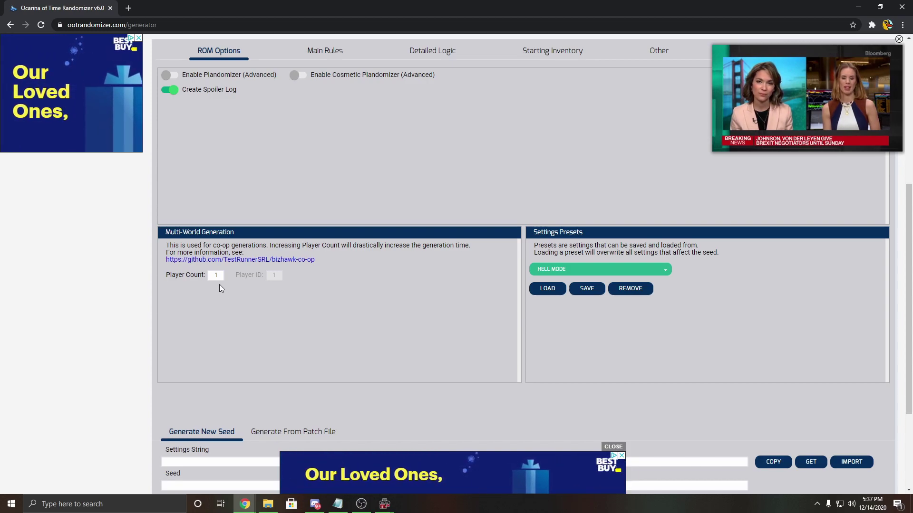
Generate the randomizer seed and patch the Ocarina of Time base ROM with it as a .z64 file.
scroll(423, 332, down, 3)
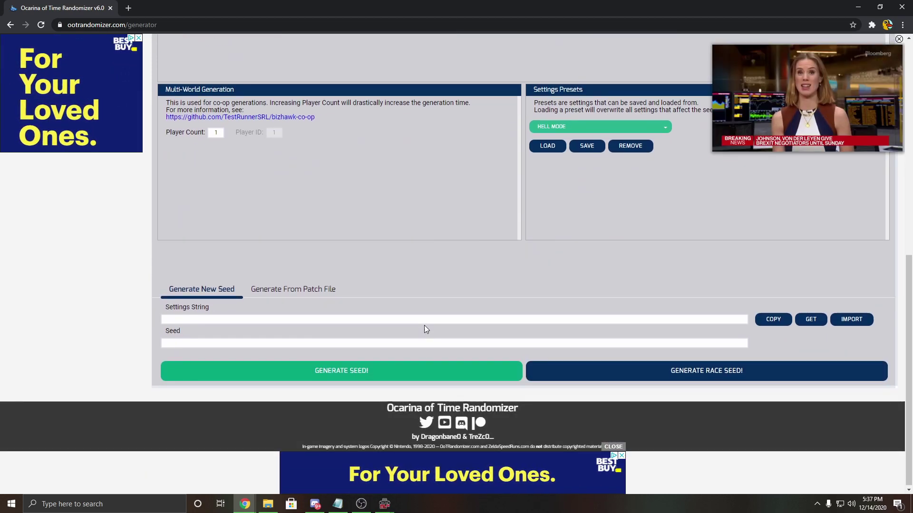
click(426, 375)
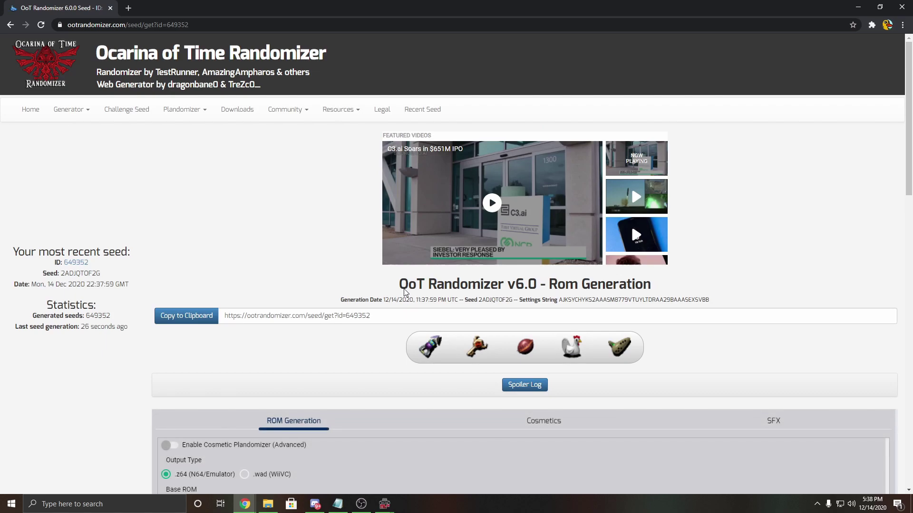
scroll(405, 292, down, 5)
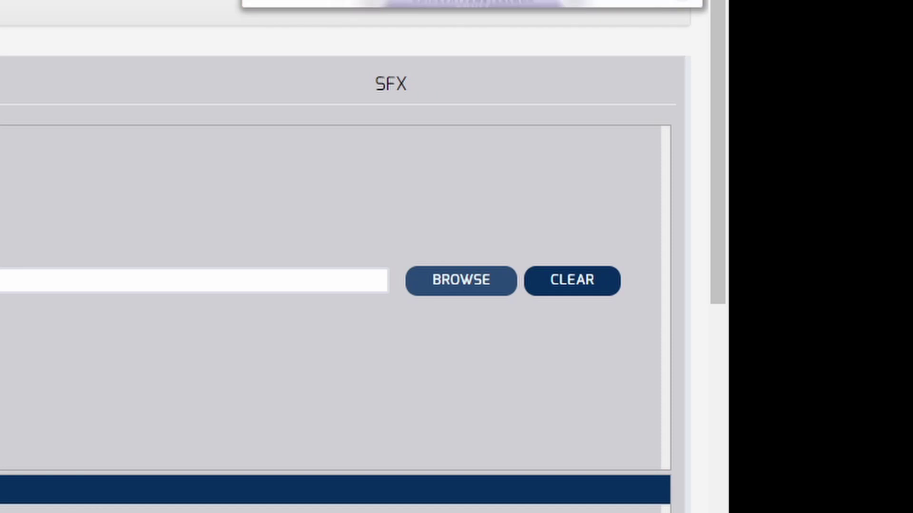
scroll(379, 256, down, 7)
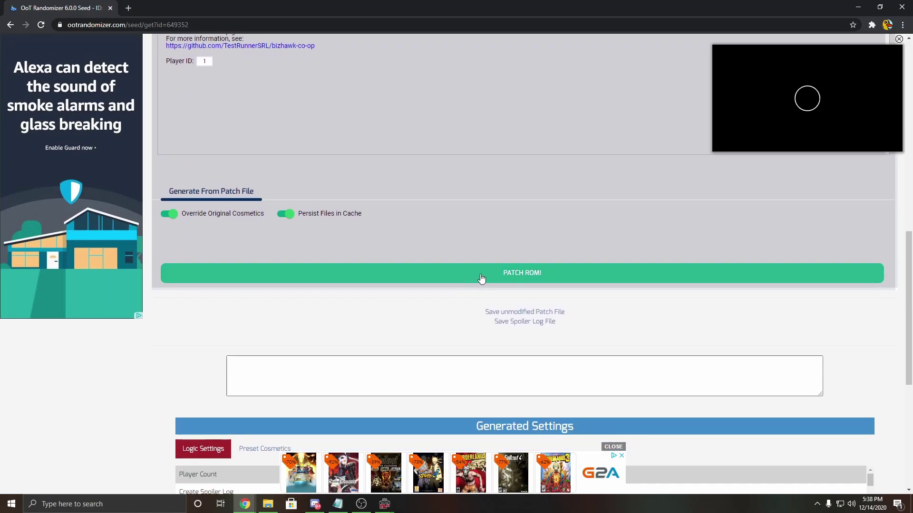
click(491, 278)
scroll(492, 277, down, 5)
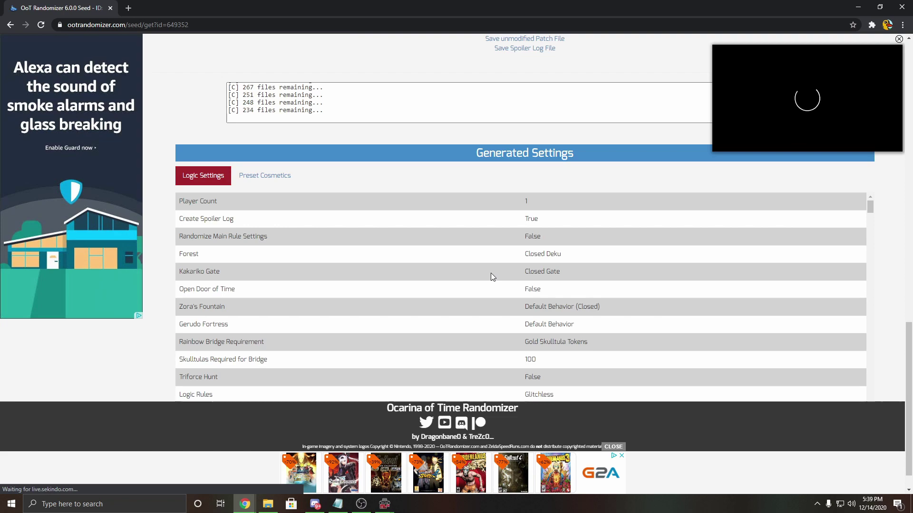
Place the downloaded OoTR_649352_2ADJQTOF2G.z64 on the desktop and minimize Chrome.
drag(591, 10, 659, 28)
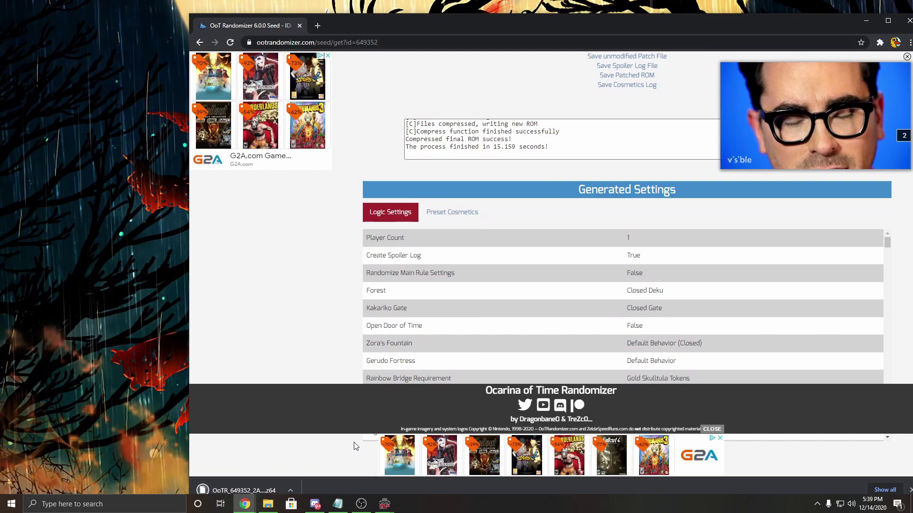
drag(260, 493, 131, 263)
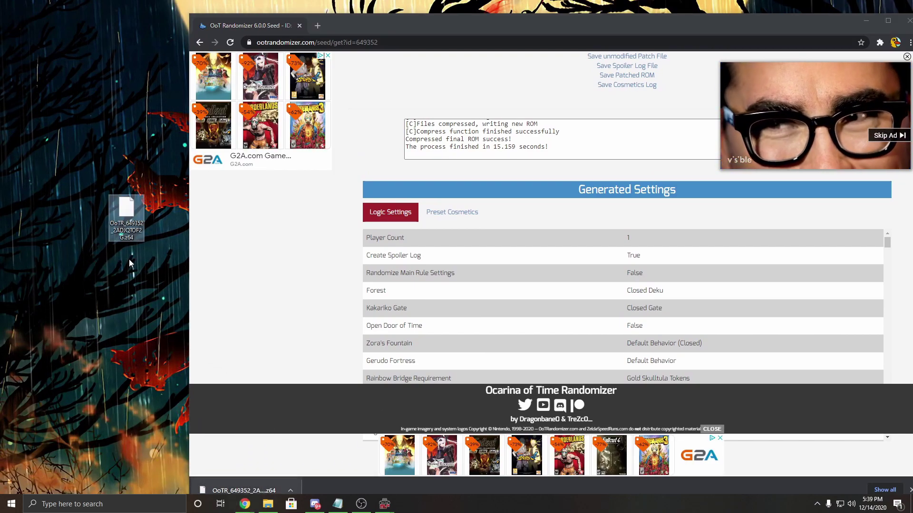
click(861, 21)
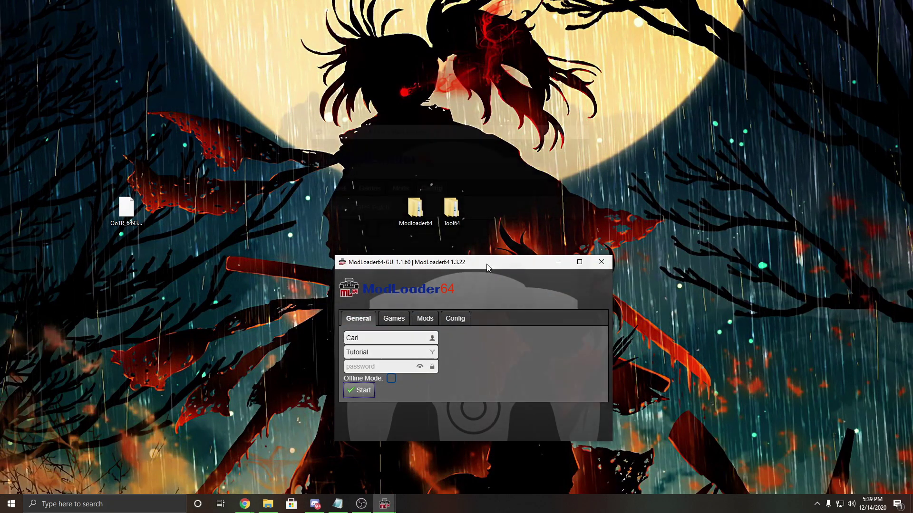
Start creating a BPS patch from ModLoader64, using Legend of Zelda, The - Ocarina of Time.z64 from its roms folder as the original file.
drag(469, 263, 469, 192)
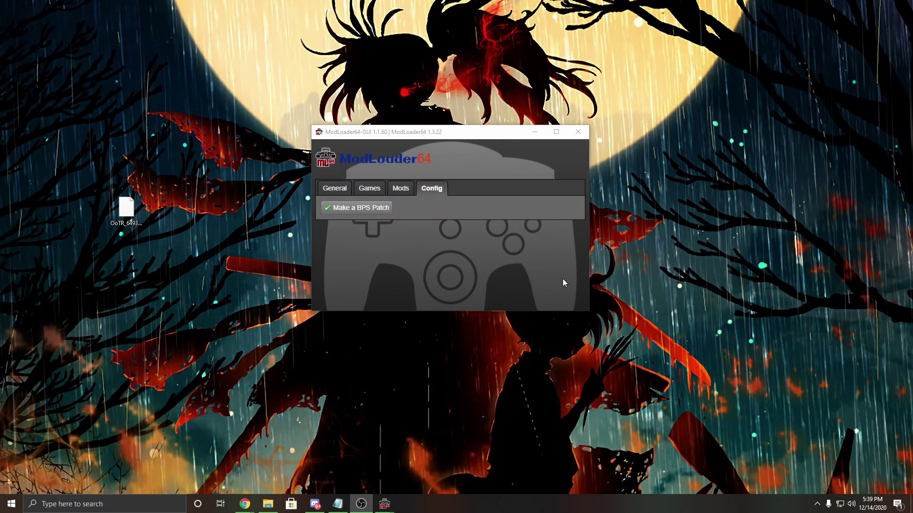
click(356, 214)
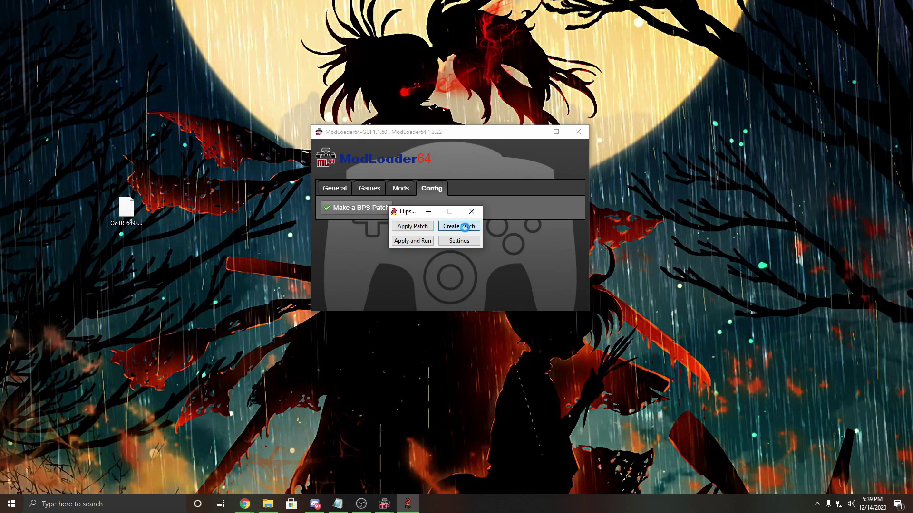
click(465, 228)
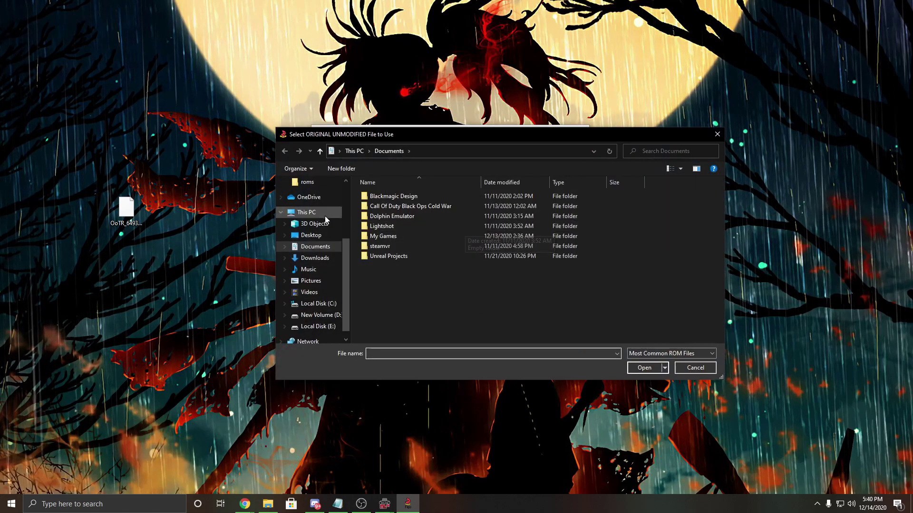
scroll(316, 229, up, 4)
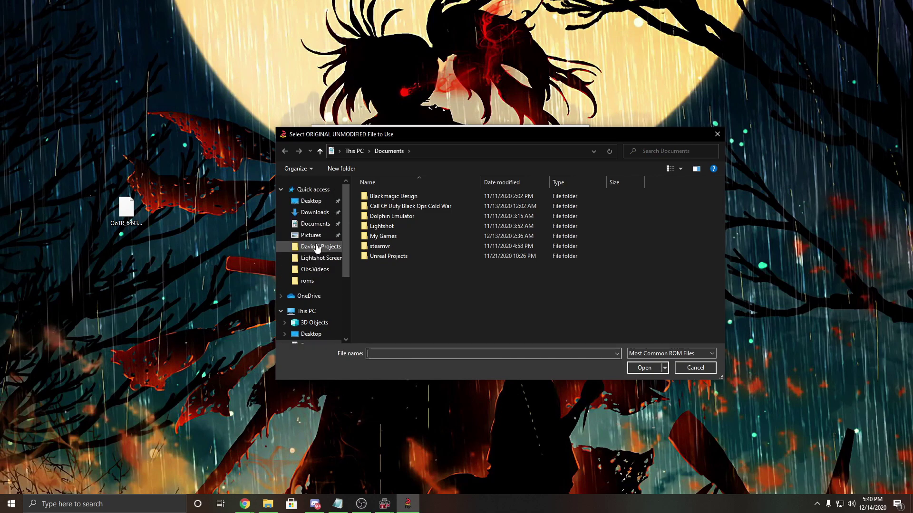
click(311, 201)
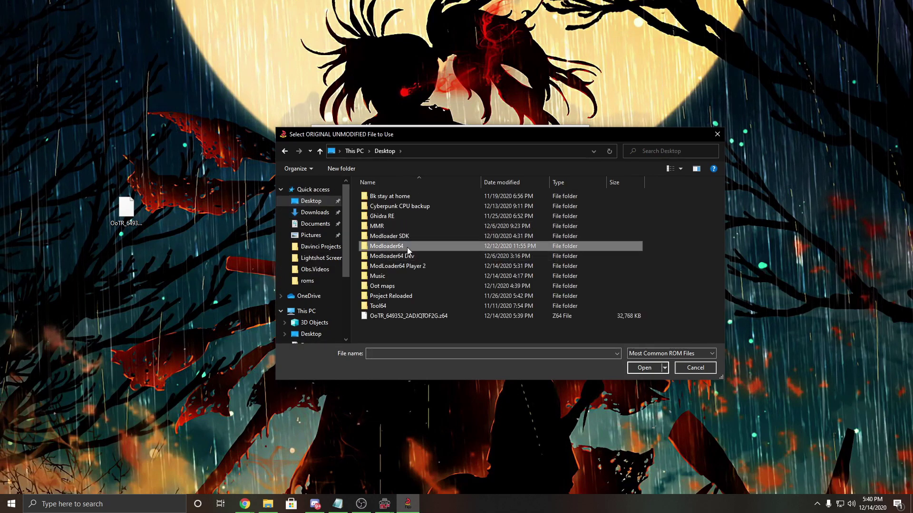
double_click(407, 247)
double_click(399, 196)
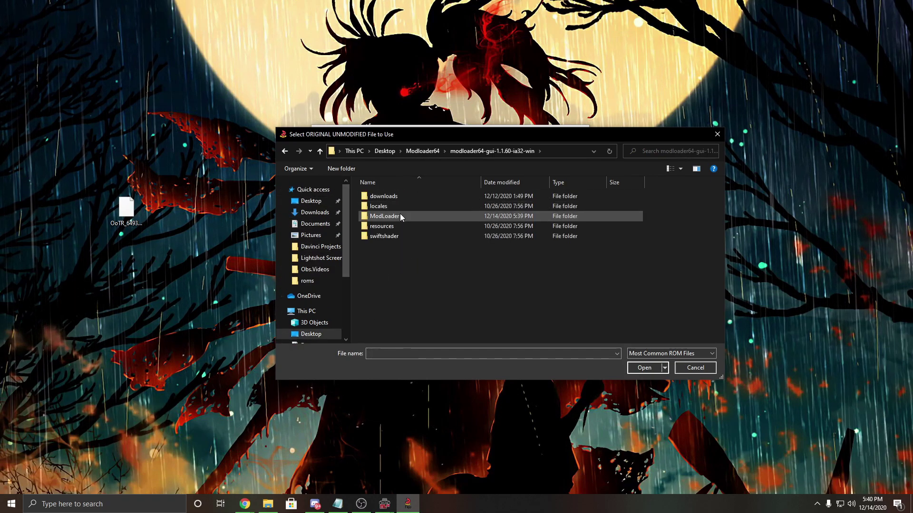
double_click(400, 216)
double_click(404, 255)
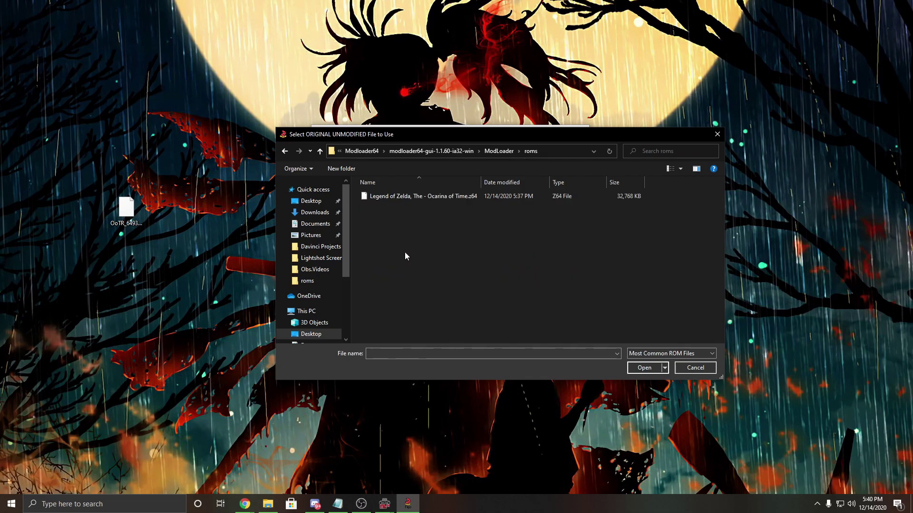
click(409, 199)
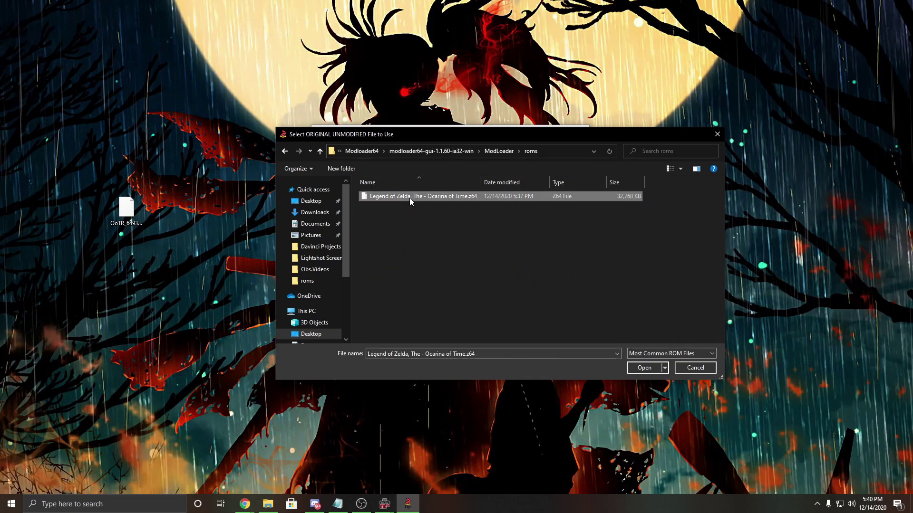
click(633, 369)
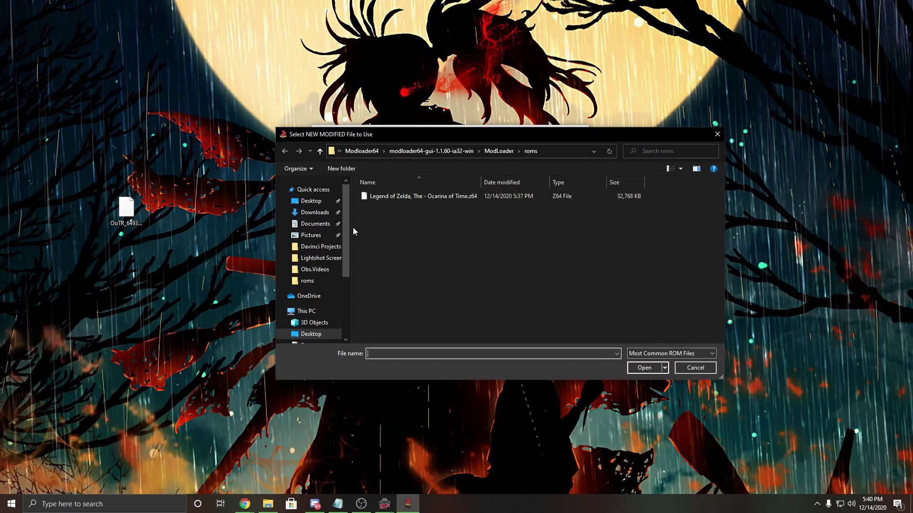
Select OoTR_649352_2ADJQTOF2G.z64 from the desktop as the modified file for the patch.
click(311, 201)
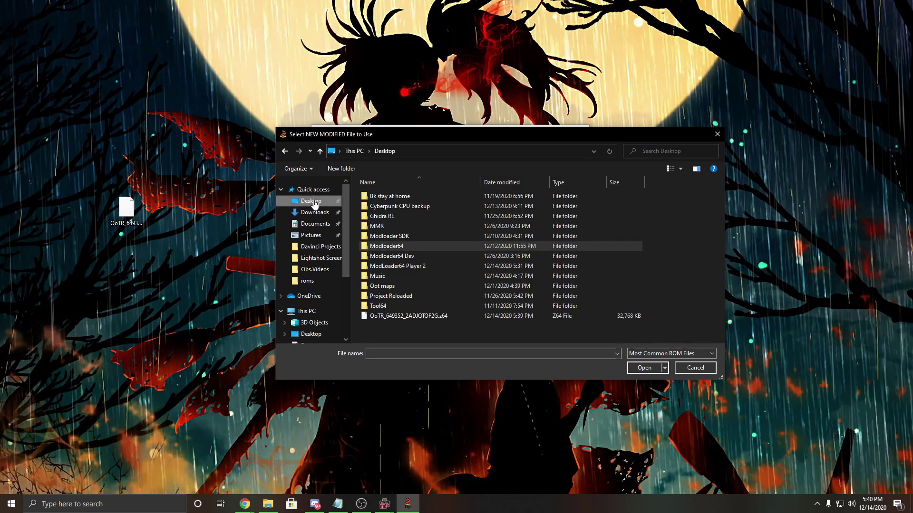
click(434, 315)
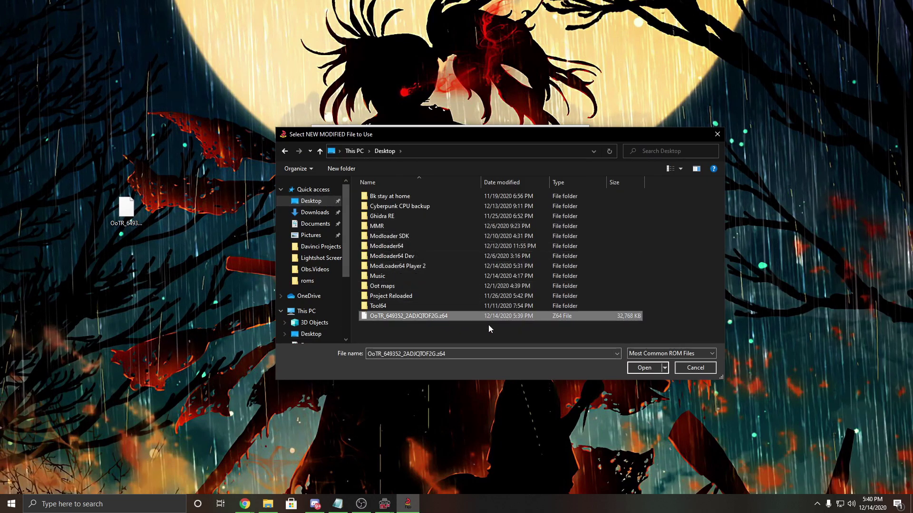
click(642, 368)
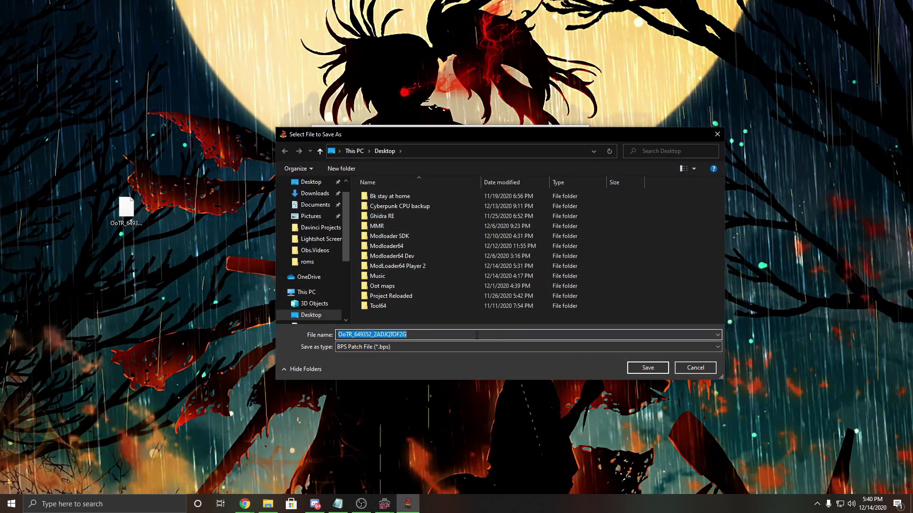
Save the BPS patch on the desktop as OOTRBPS and close Flips.
text(OOTRBPS)
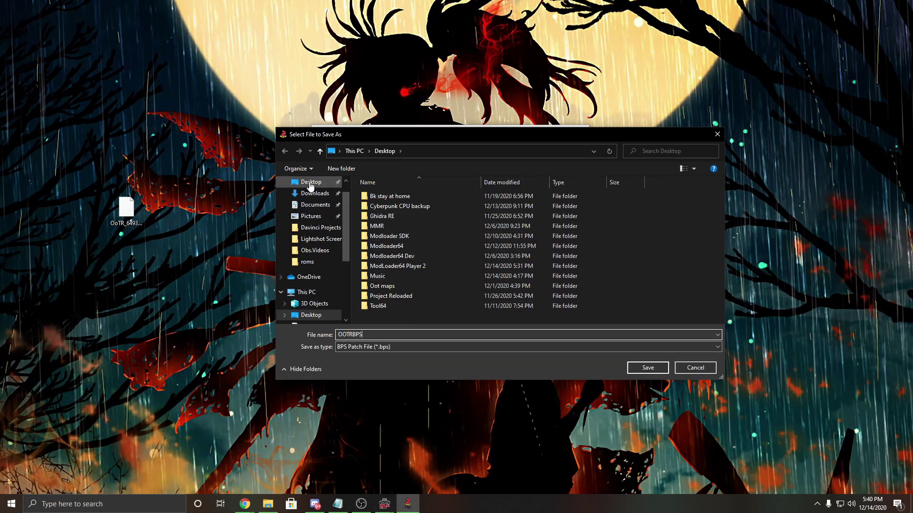
click(636, 367)
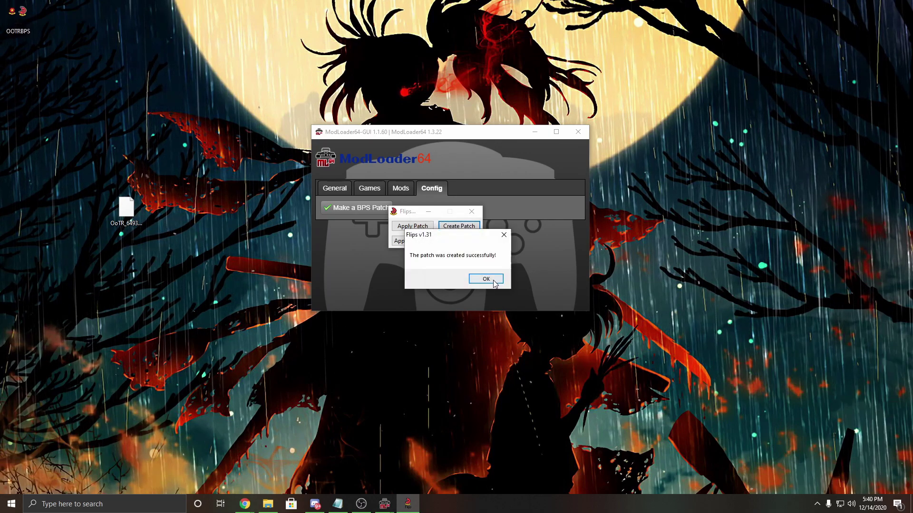
click(486, 279)
drag(19, 19, 238, 166)
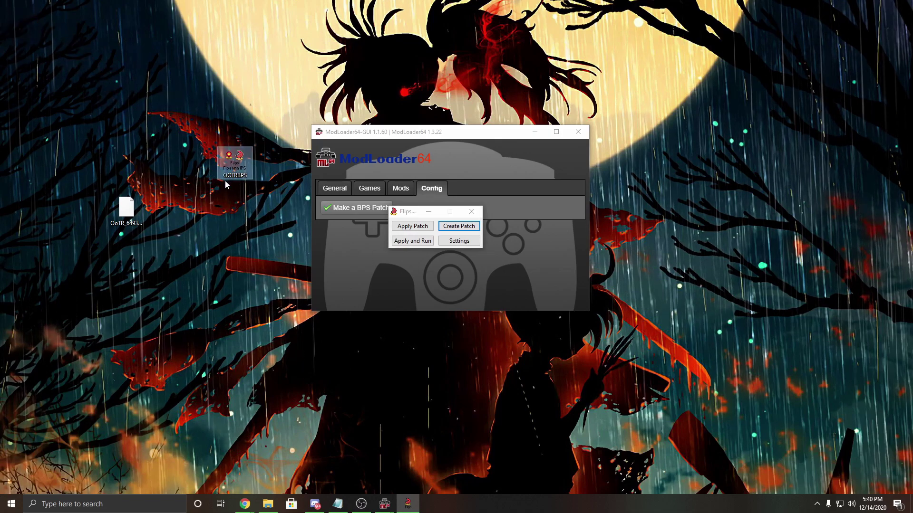
click(475, 213)
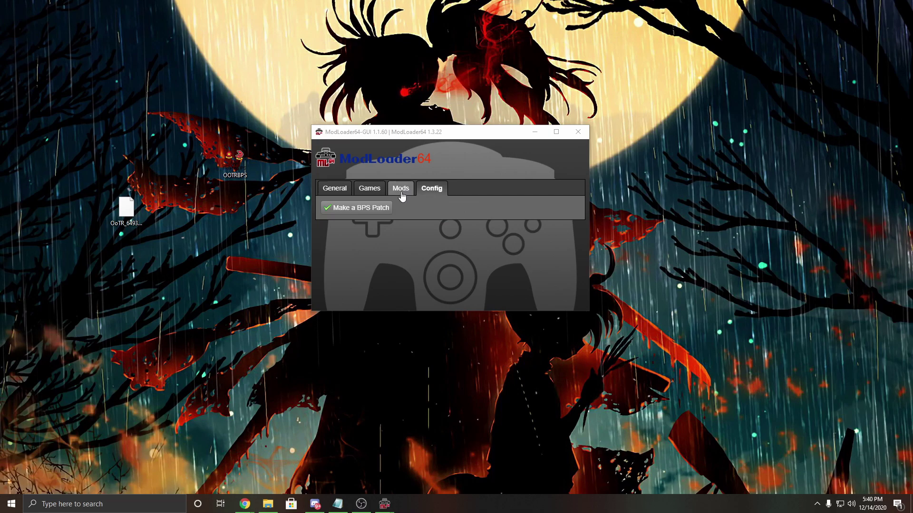
Move the OOTRBPS patch from the desktop into ModLoader64's mods folder and close the folder window.
click(401, 196)
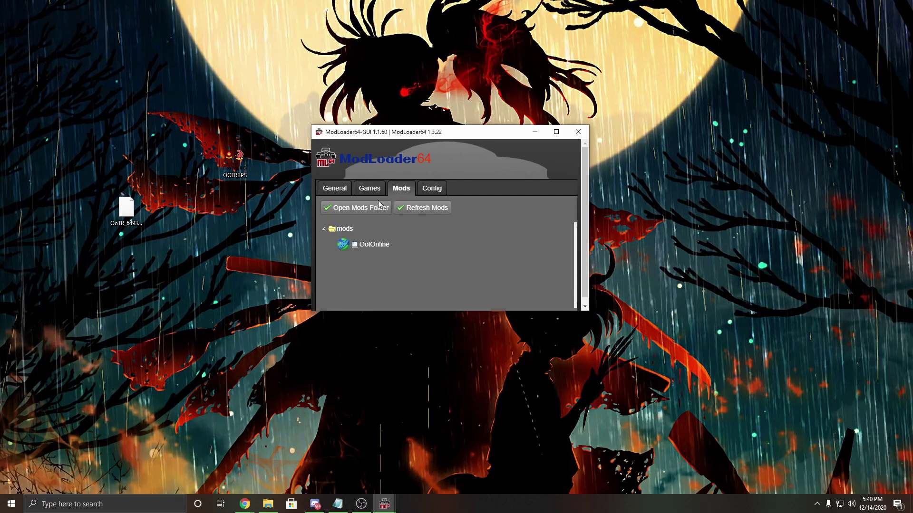
click(361, 208)
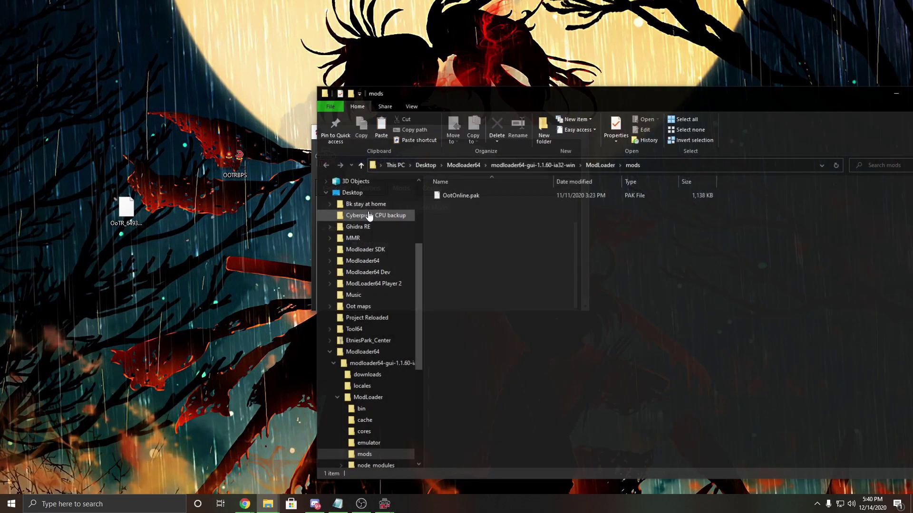
drag(228, 159, 497, 248)
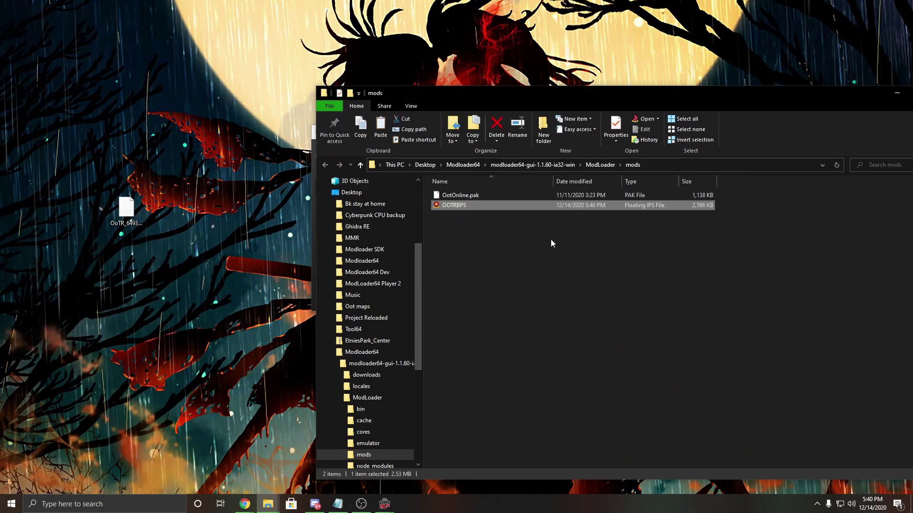
key(alt+F4)
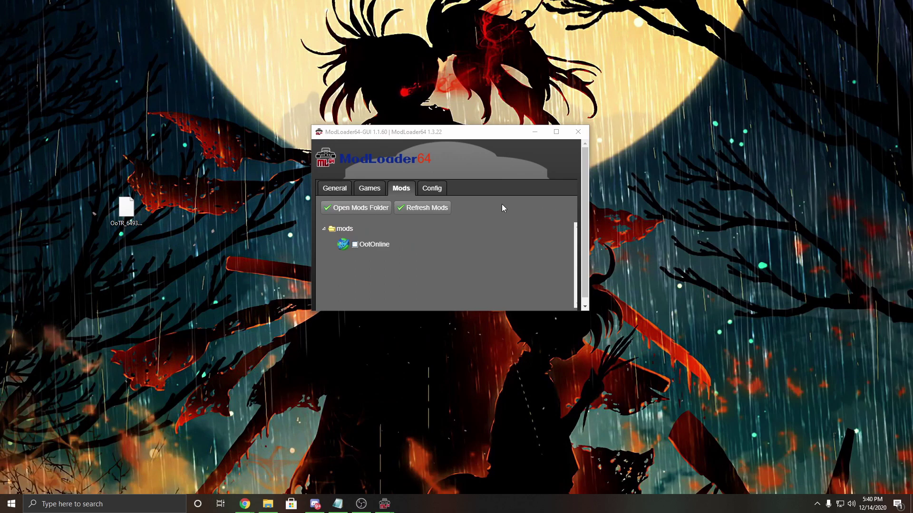
Refresh the mods and games lists, enabling OOTRBPS and OotOnline and selecting Legend of Zelda, The - Ocarina of Time.z64.
click(437, 209)
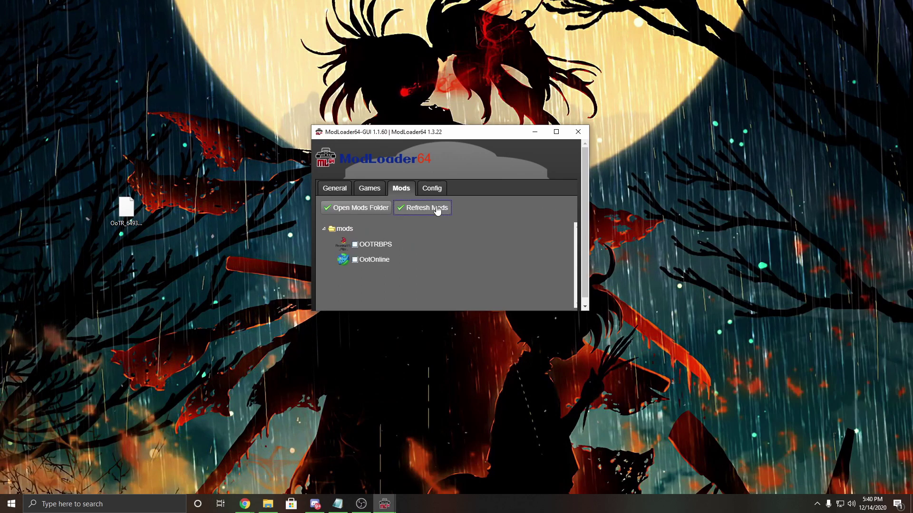
click(355, 245)
click(355, 261)
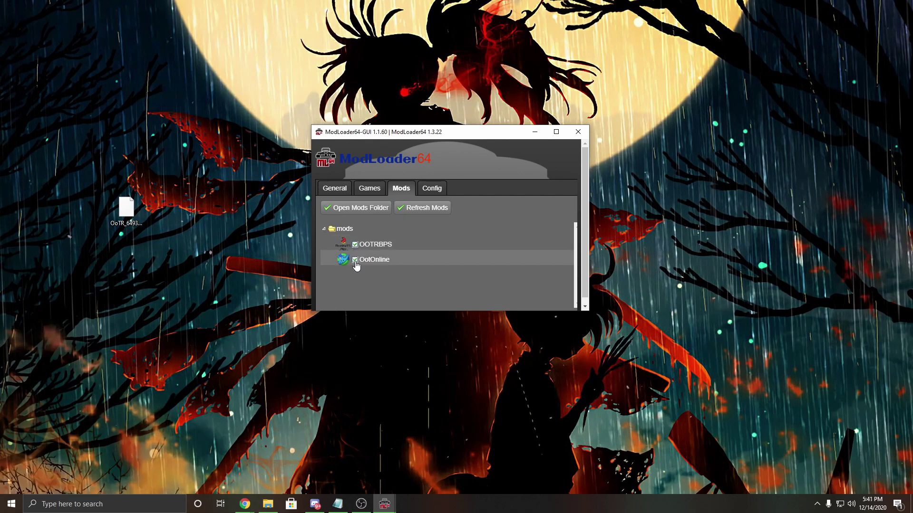
click(370, 189)
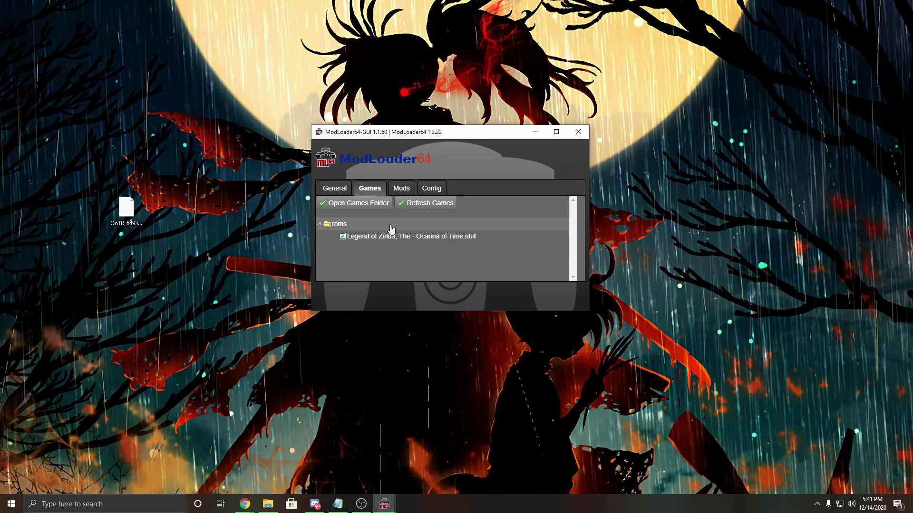
click(415, 209)
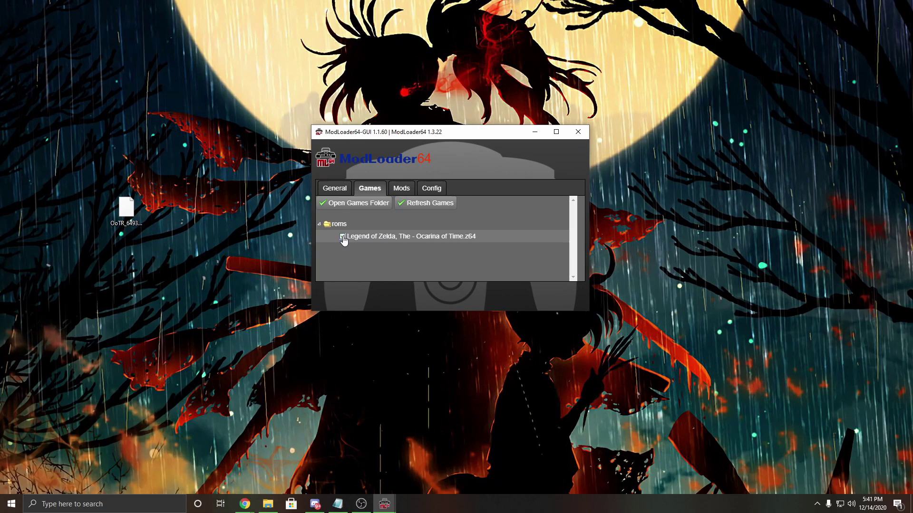
Set the lobby name to BPS, then start the game and maximize its window.
click(339, 191)
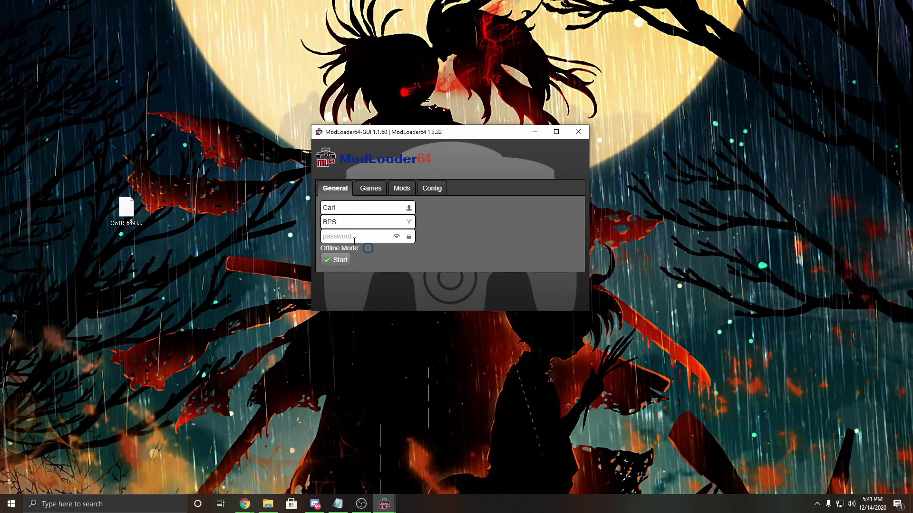
click(342, 262)
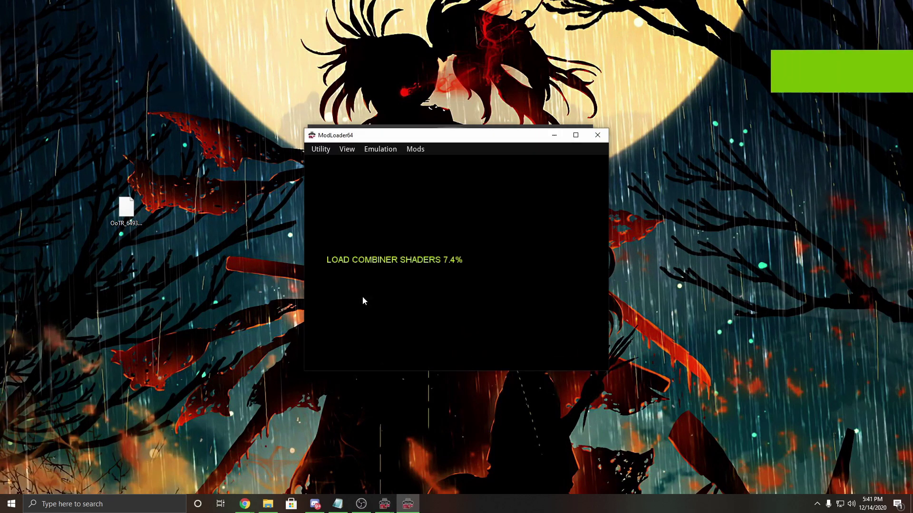
click(575, 135)
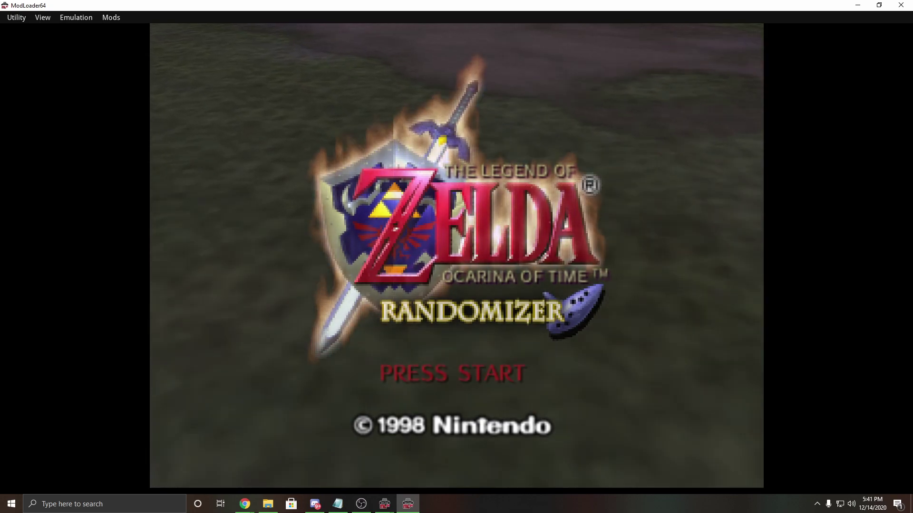
Create a save in File 1 with the player's name and load into the randomized game.
key(Return)
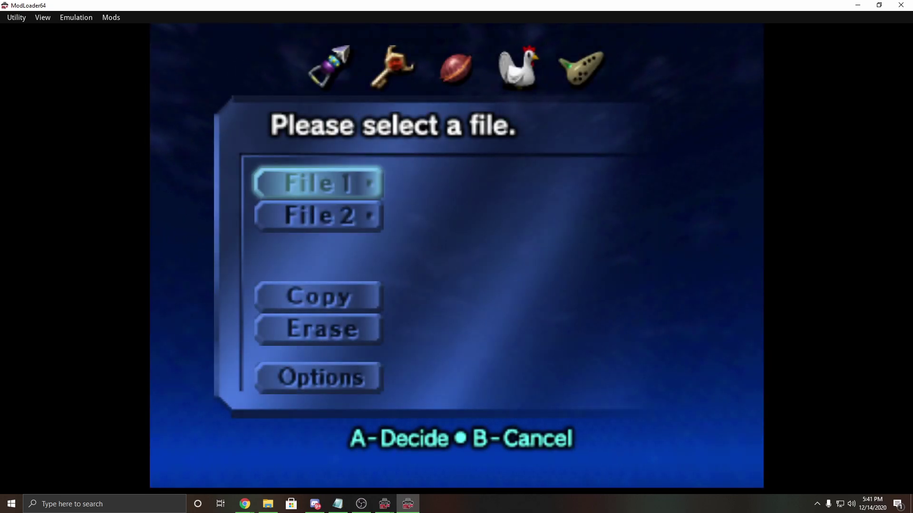
key(shift)
key(Right)
key(Right)
key(shift)
key(Down)
key(Down)
key(Left)
key(Left)
key(shift)
key(Down)
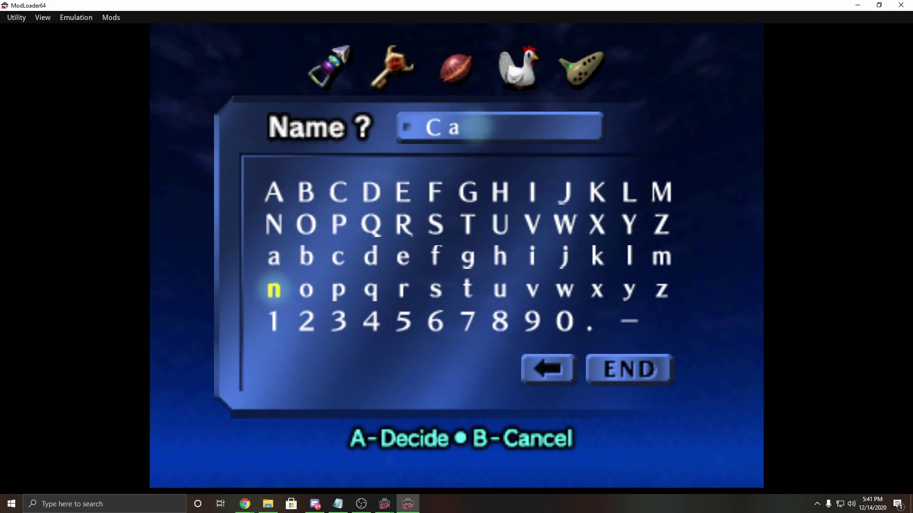
key(Right)
key(Right)
key(Right)
key(Right)
key(Right)
key(Left)
key(shift)
key(Up)
key(Right)
key(Right)
key(Right)
key(Right)
key(Right)
key(Right)
key(Right)
key(shift)
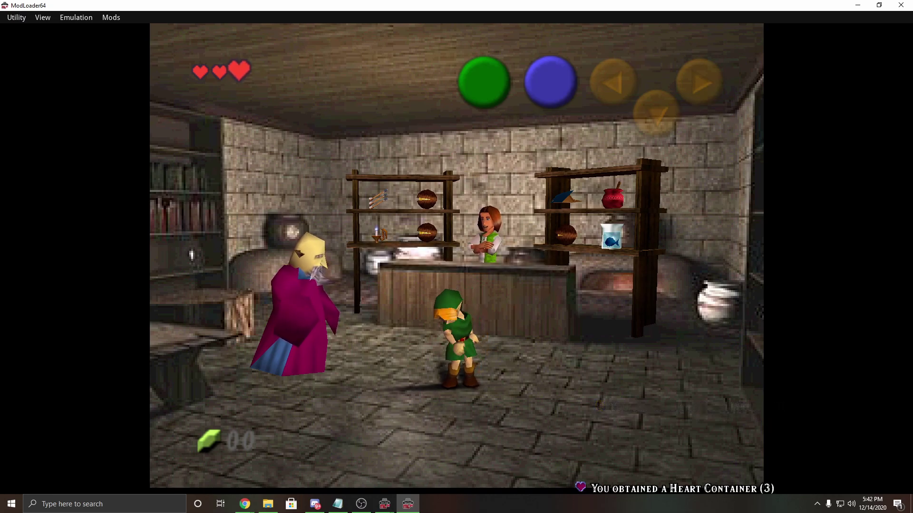
key(Up)
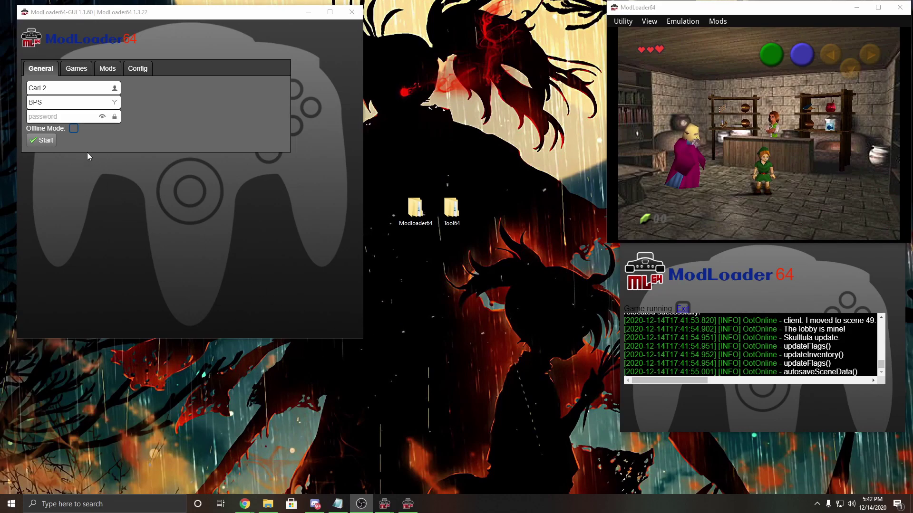
Check the selected game and OotOnline mod in the second ModLoader64 instance, and start it in the BPS lobby.
click(77, 71)
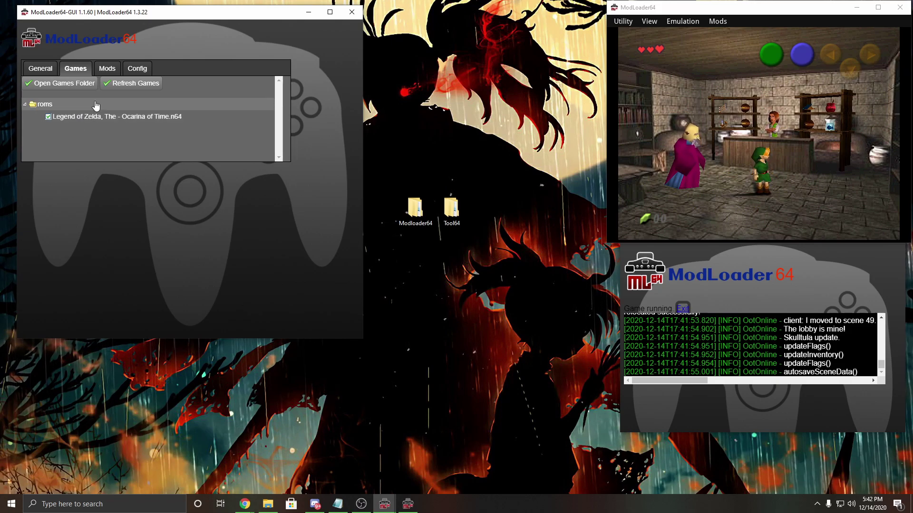
click(103, 67)
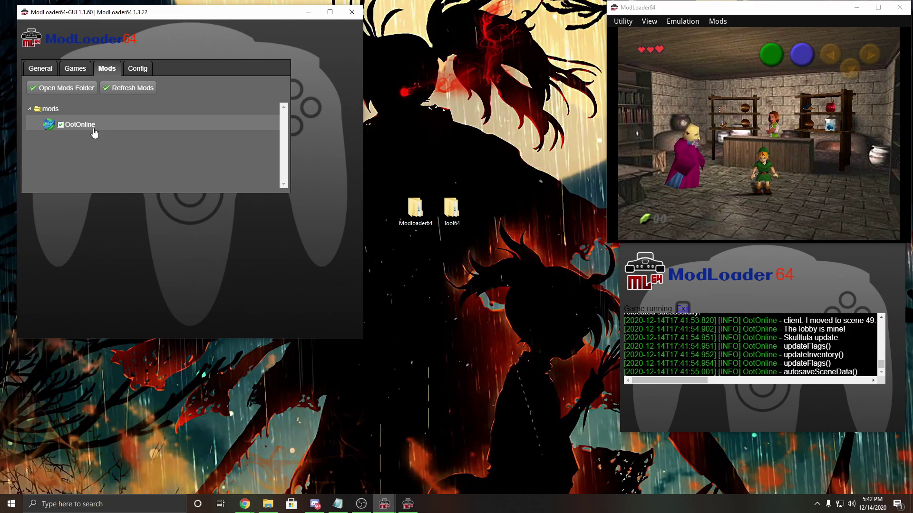
click(48, 71)
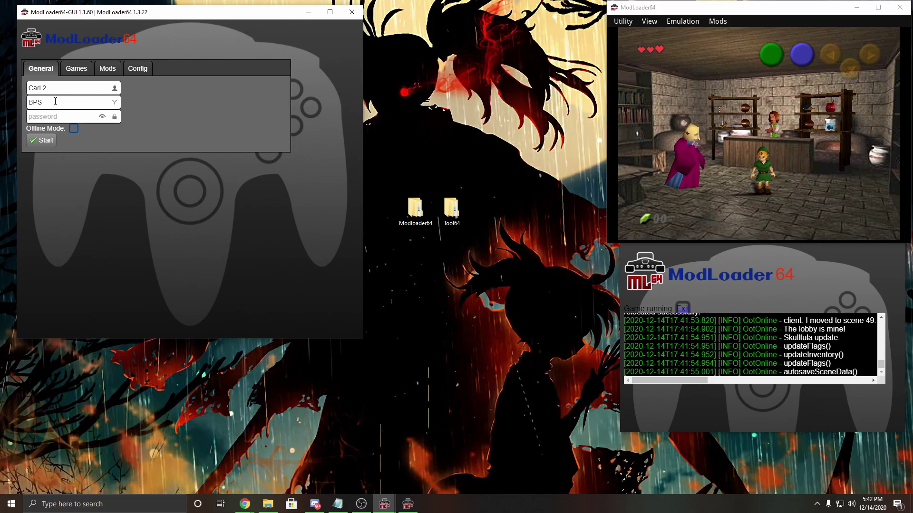
click(45, 145)
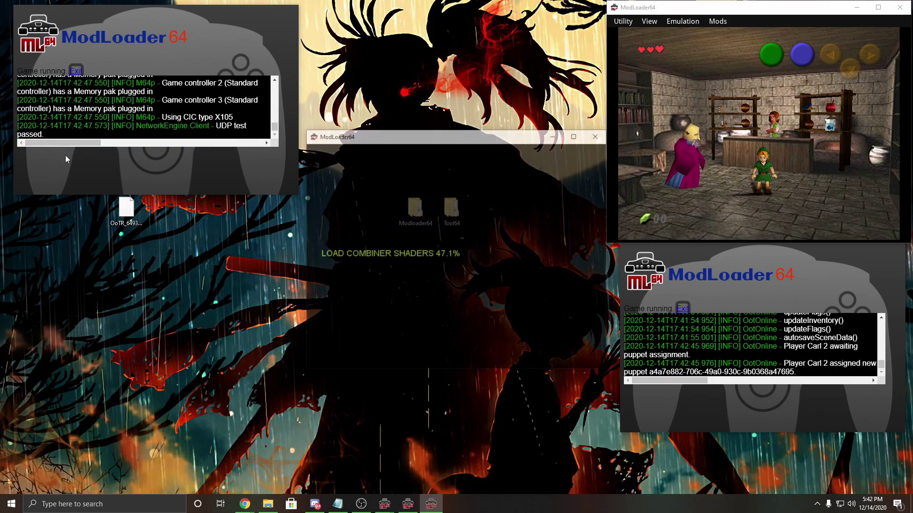
Assign the Xbox One Elite Controller to controller 1 in the second game and bind its axes and buttons, with X Axis Left as Axis 0-.
drag(394, 137, 632, 179)
click(184, 142)
click(190, 155)
click(587, 224)
click(592, 248)
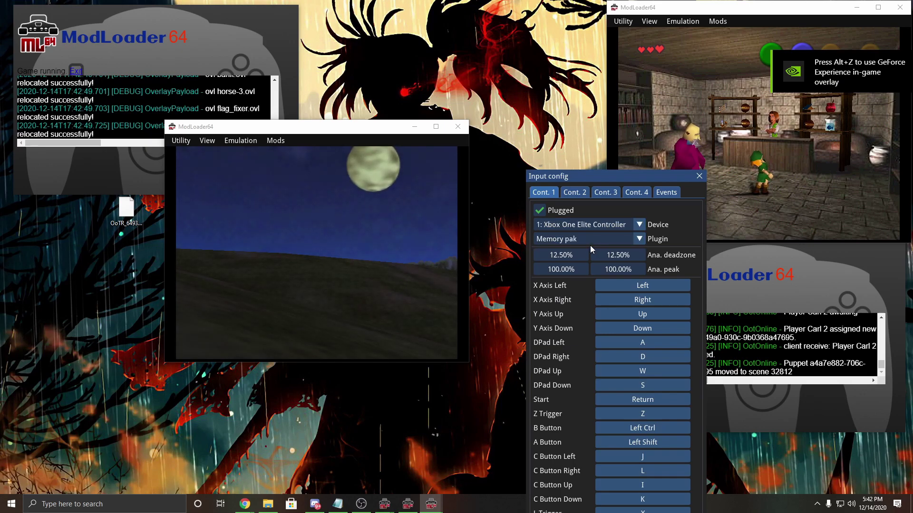
click(632, 289)
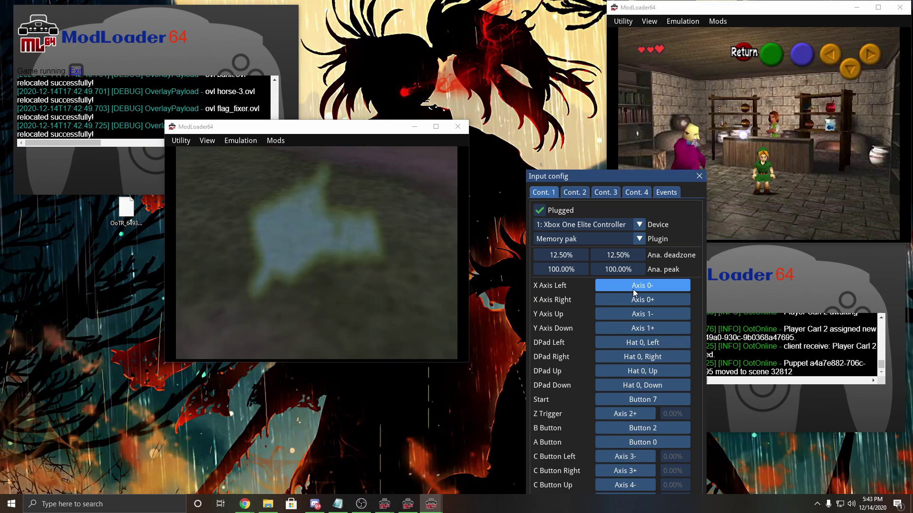
click(698, 176)
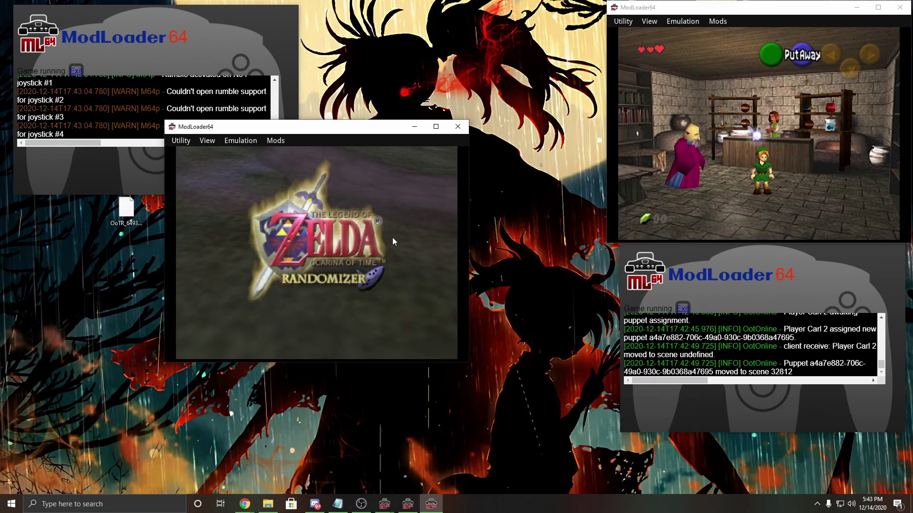